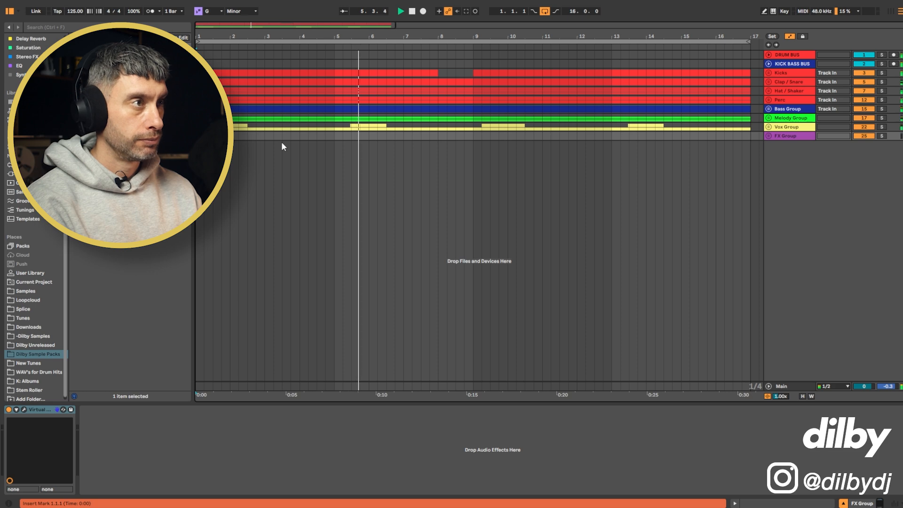
Step: Expand the Vox Group, deactivate its Afro Vox track and play the arrangement from bar 4
key(space)
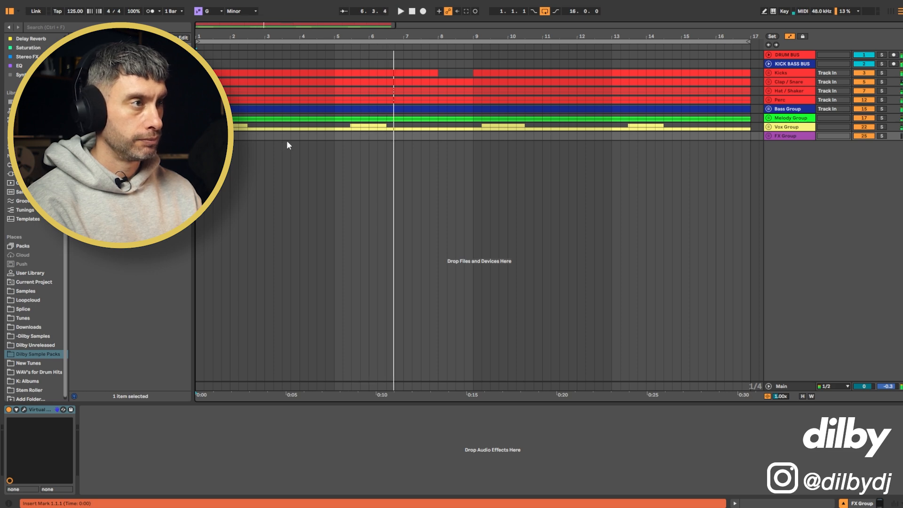
click(769, 128)
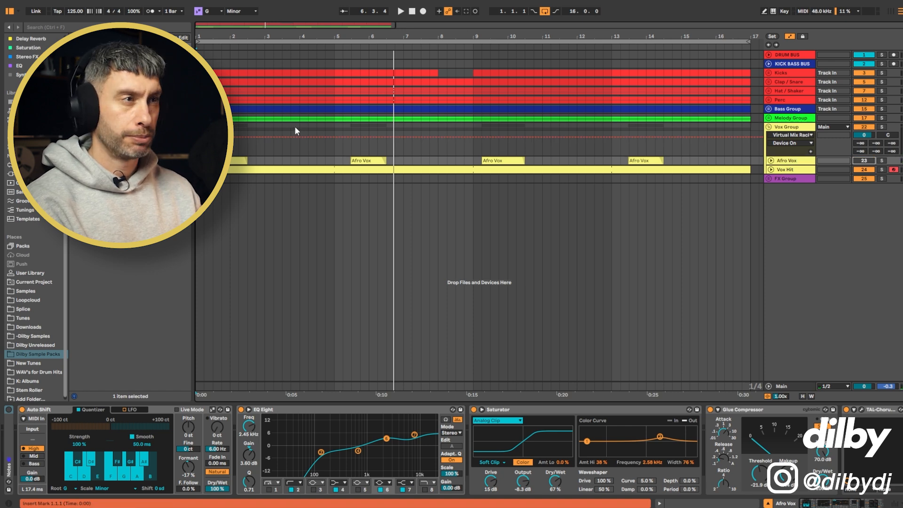
click(299, 127)
key(space)
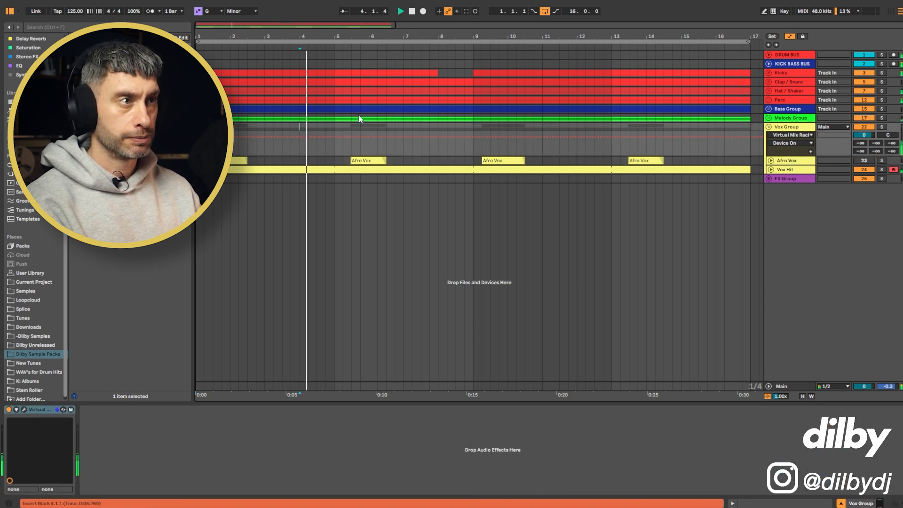
key(space)
click(403, 127)
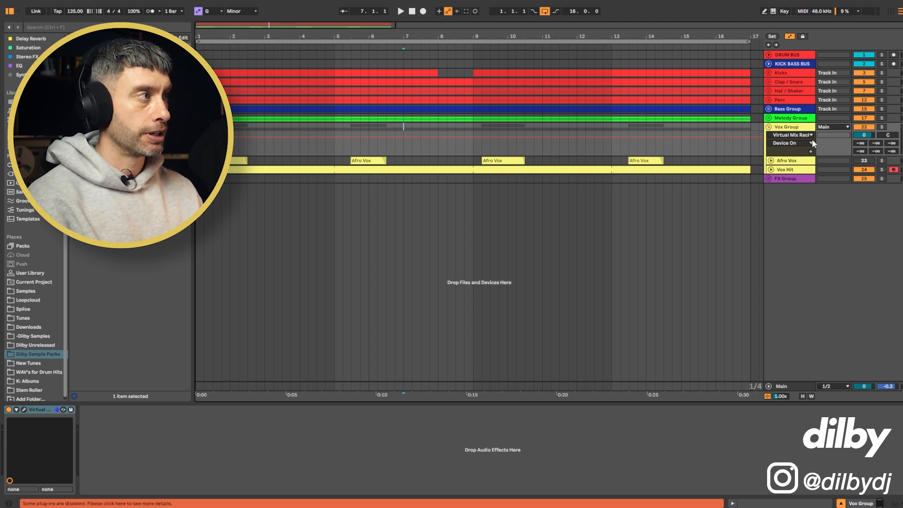
Step: In the Melody Group, create a two-bar MIDI clip at bar 1 of the 18 DIVA Rack track and show only scale notes in its editor
click(769, 118)
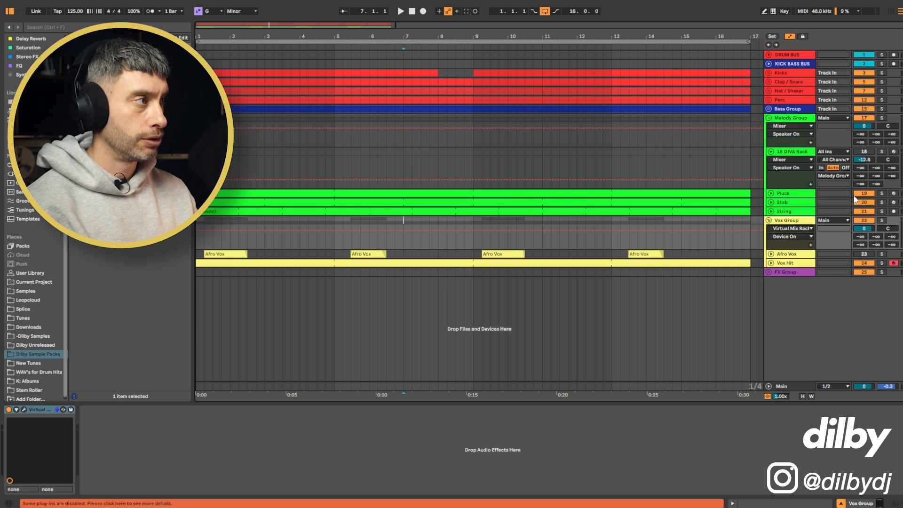
drag(262, 166, 198, 165)
key(ctrl+shift+m)
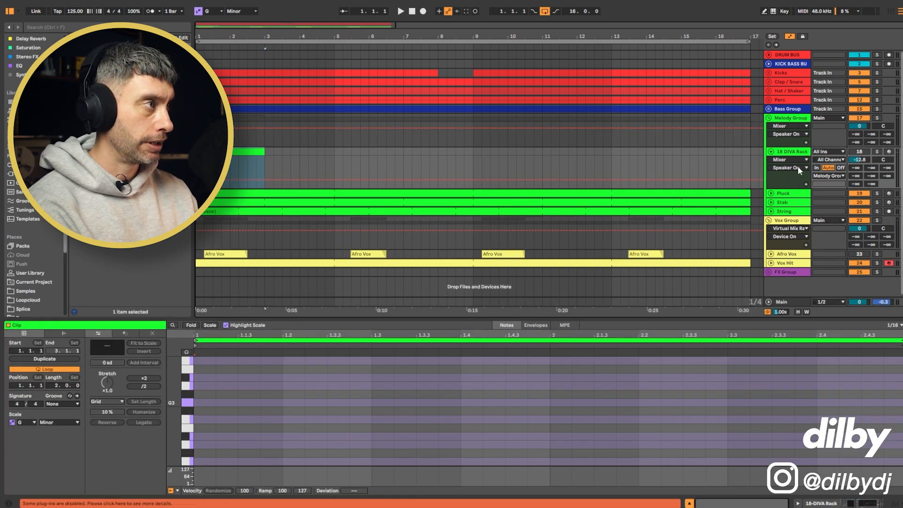
click(794, 151)
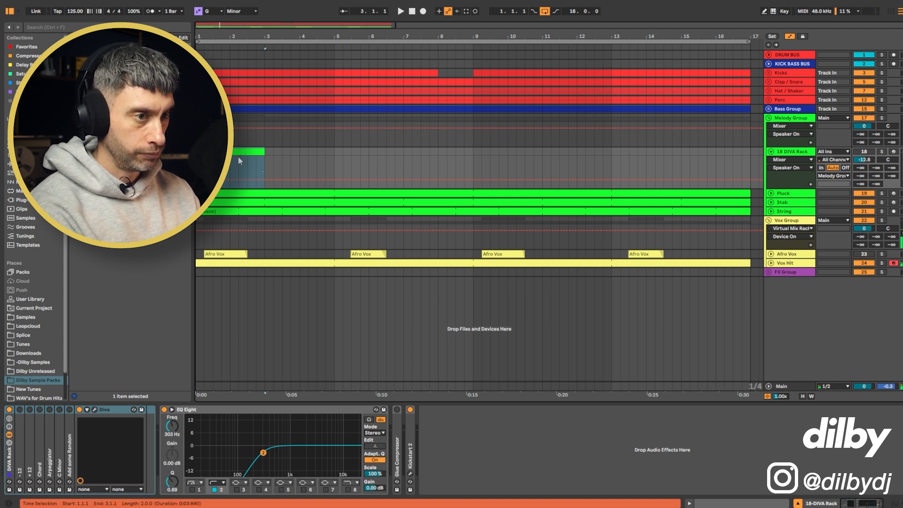
double_click(238, 156)
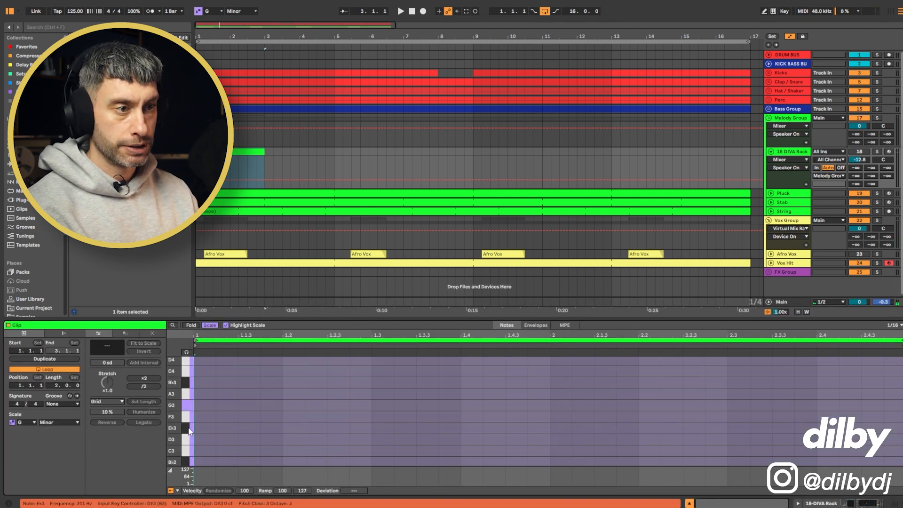
Step: Enter sixteenth-long G3 notes spaced three sixteenths apart through the two-bar clip, repeat the clip to bar 17 and play it
double_click(202, 404)
double_click(248, 404)
drag(247, 406, 270, 406)
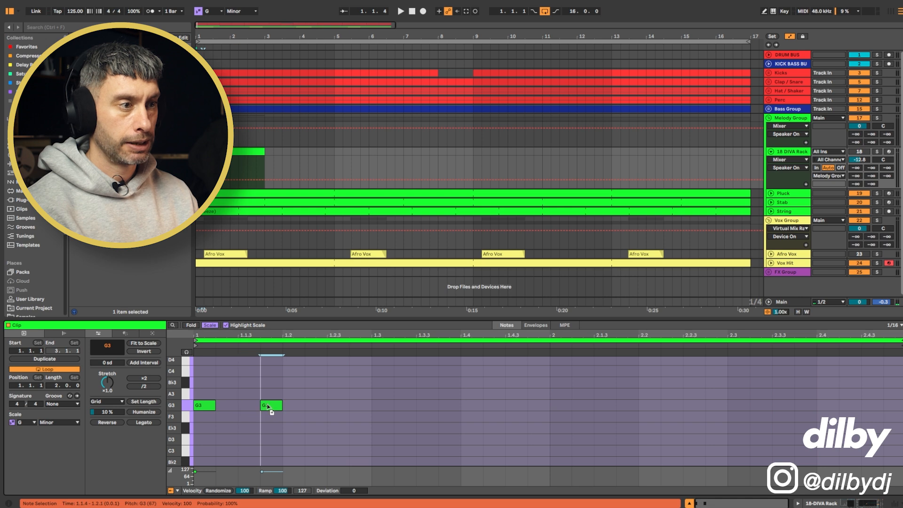
double_click(338, 405)
double_click(404, 404)
double_click(471, 405)
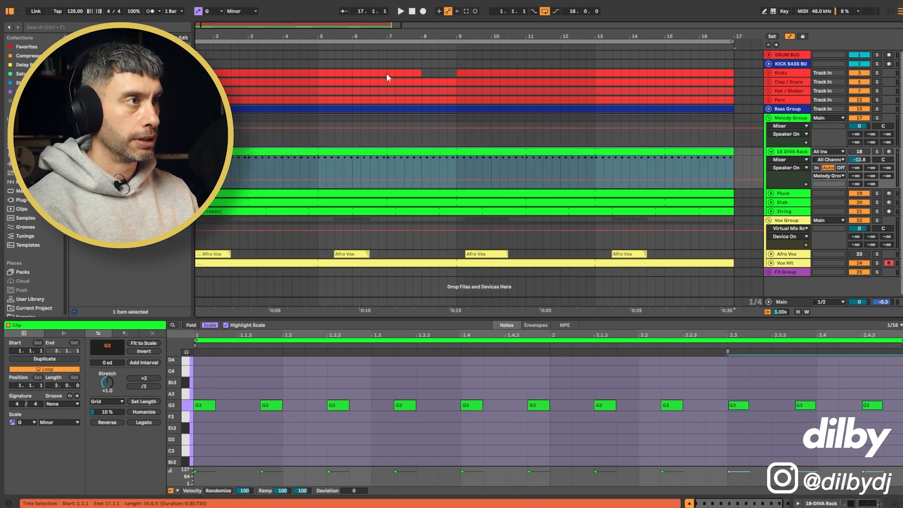
drag(414, 38, 426, 35)
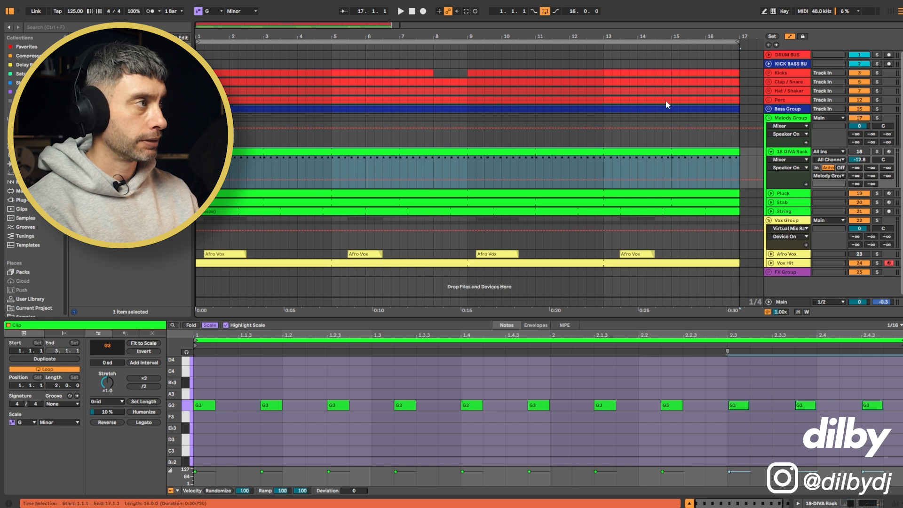
key(space)
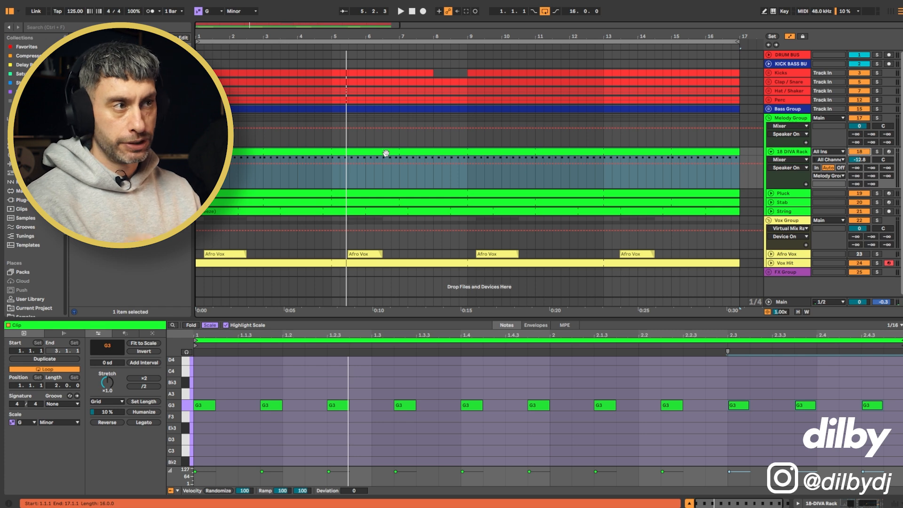
Step: Move the DIVA Rack clip's loop end to 2.4.3, refill the track to bar 17 with the shortened clip and play it
drag(902, 341, 860, 342)
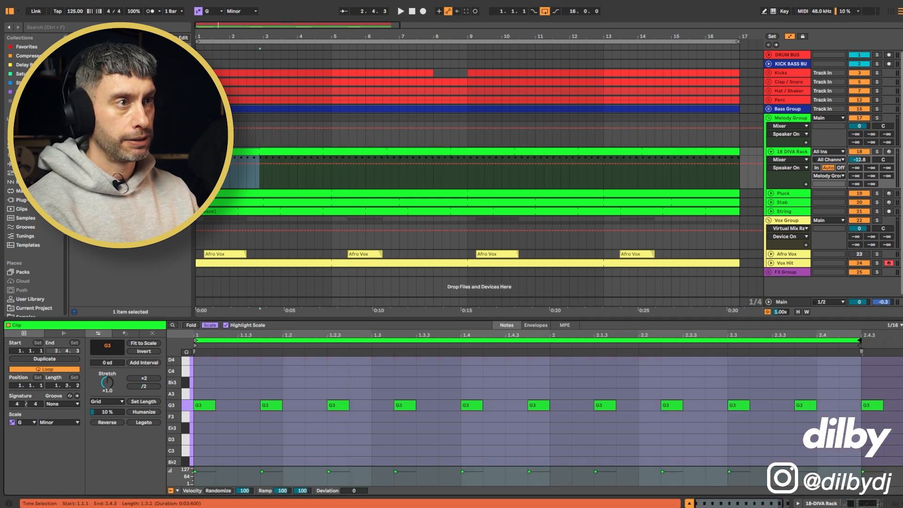
click(354, 174)
key(space)
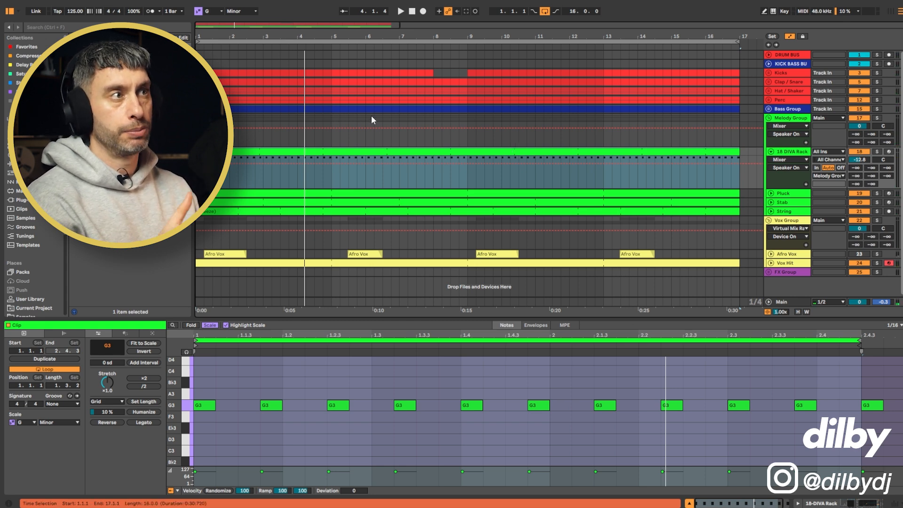
Step: Add Efx REFRACT from the Stereo FX collection to the end of the 18 DIVA Rack track's device chain
click(795, 152)
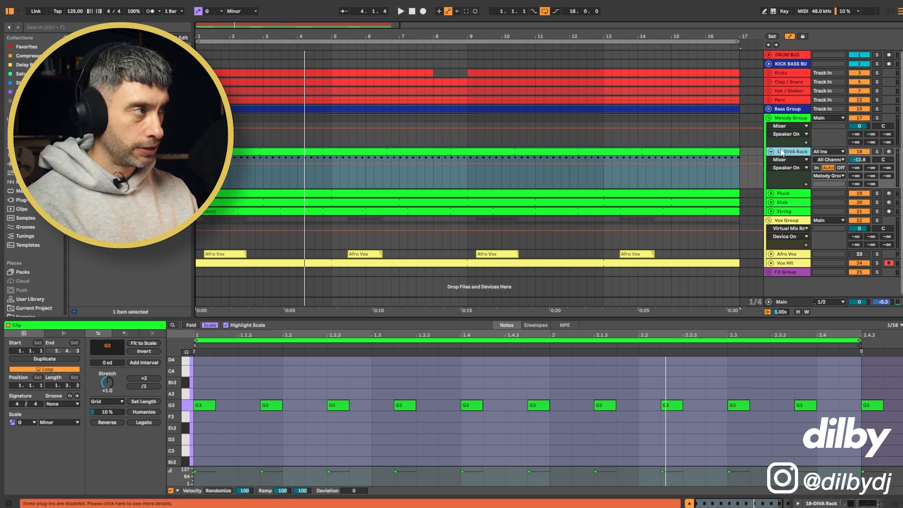
double_click(781, 151)
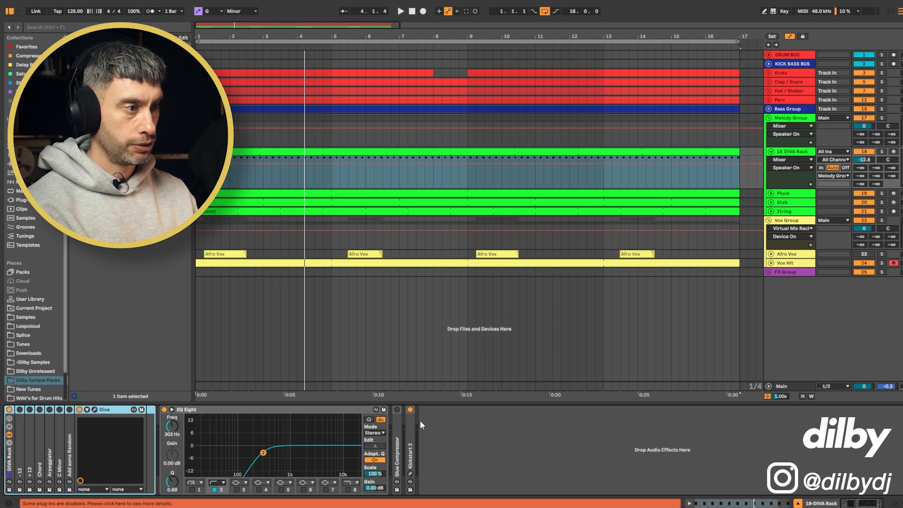
click(19, 83)
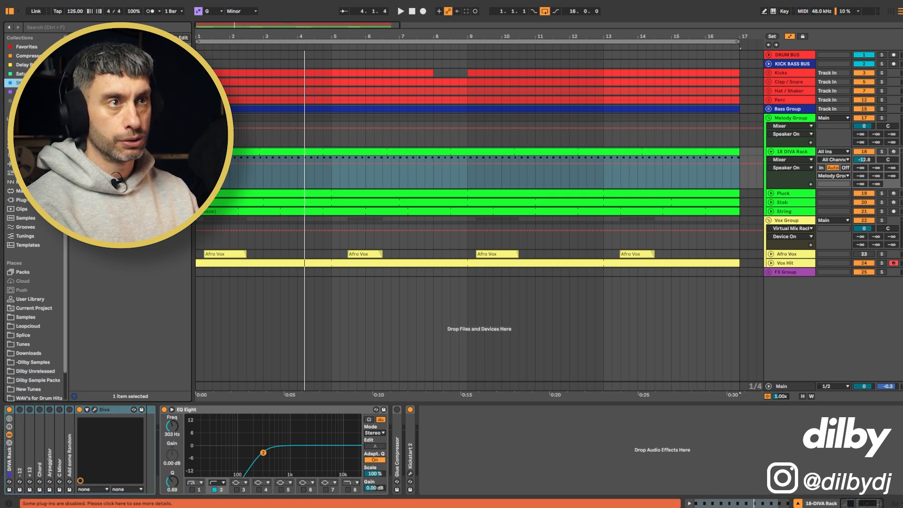
drag(109, 65, 575, 467)
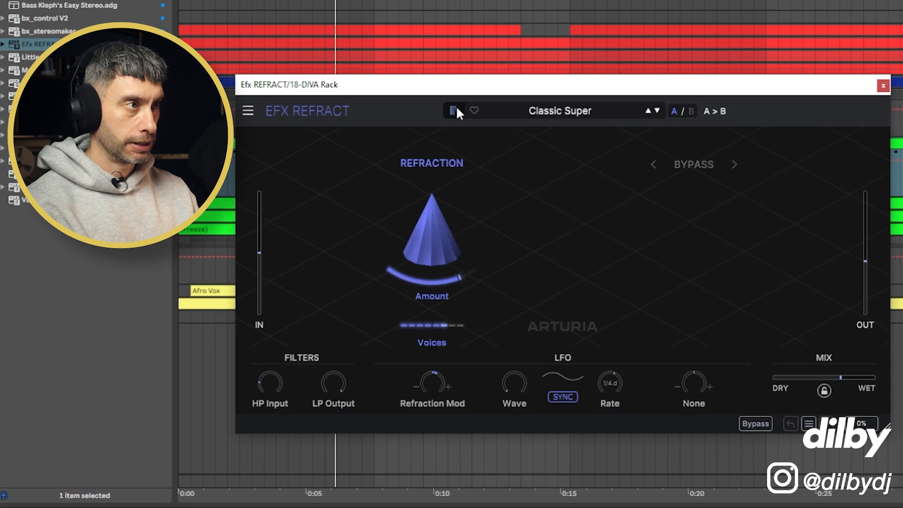
Step: Load the Golden Bandpath preset in Efx REFRACT and close the plug-in window
click(454, 110)
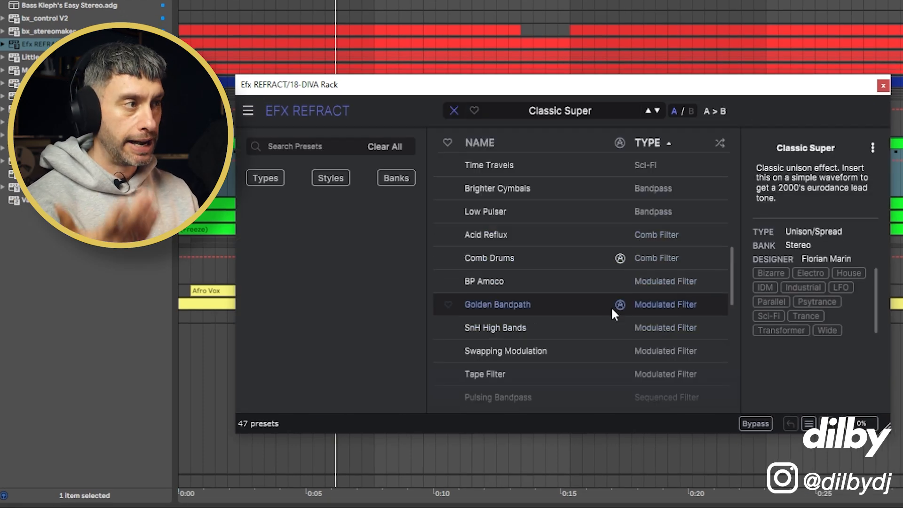
click(574, 306)
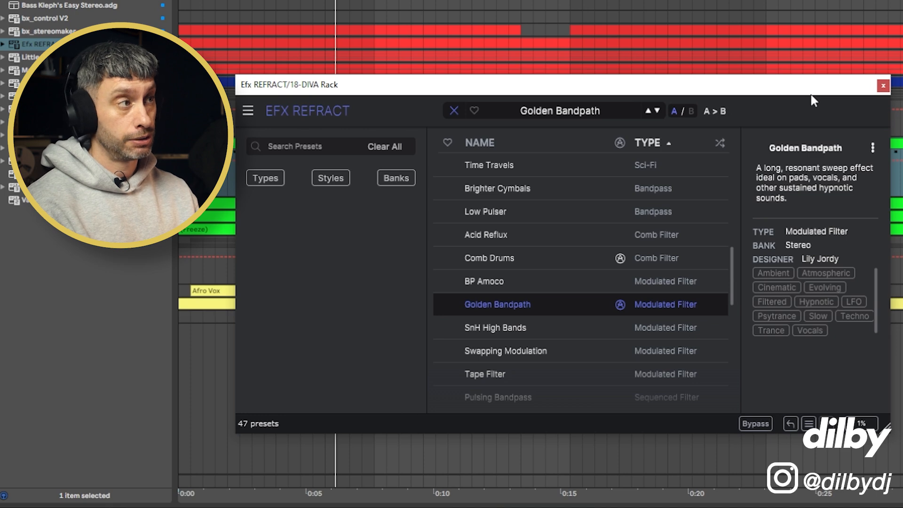
drag(821, 93, 822, 104)
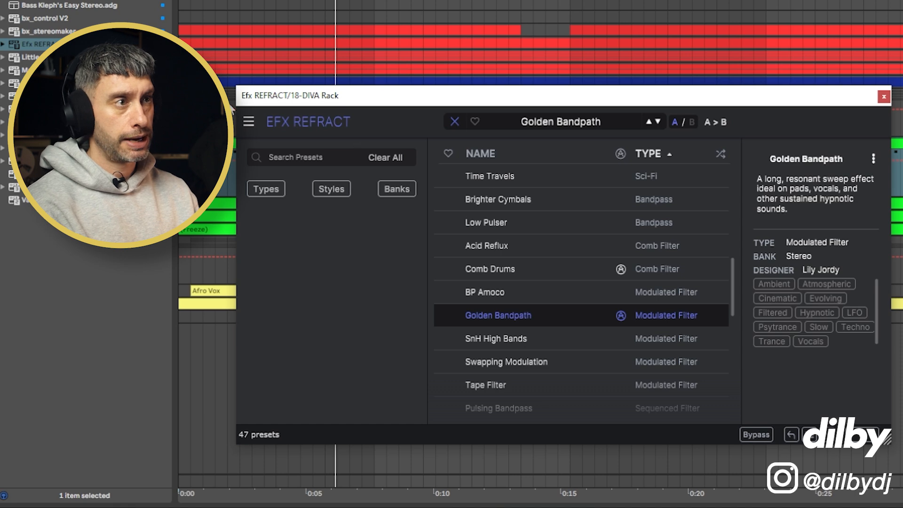
click(453, 123)
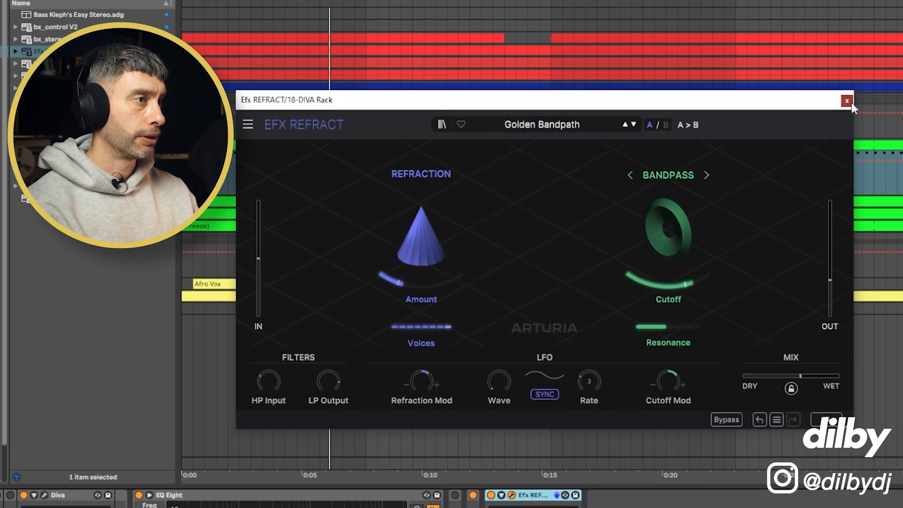
click(883, 96)
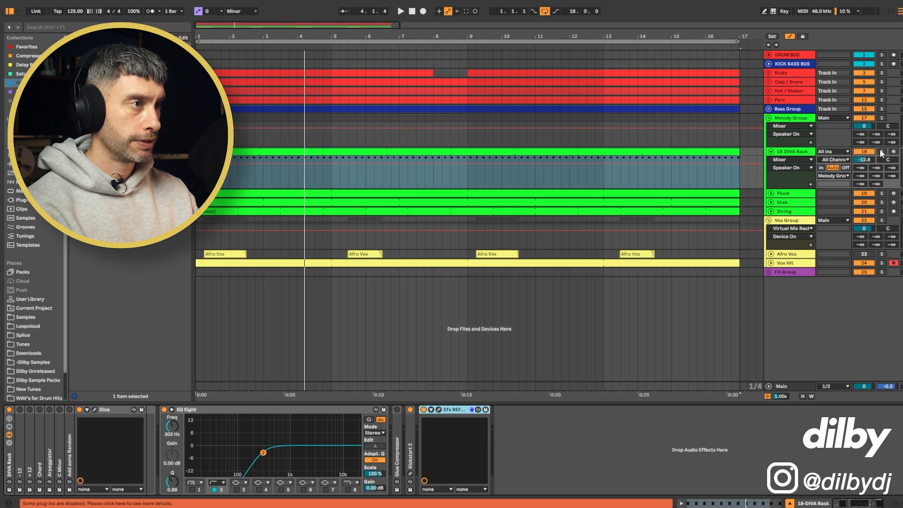
Step: Solo the 18 DIVA Rack track and compare its sound with Efx REFRACT switched off and on
click(881, 154)
key(space)
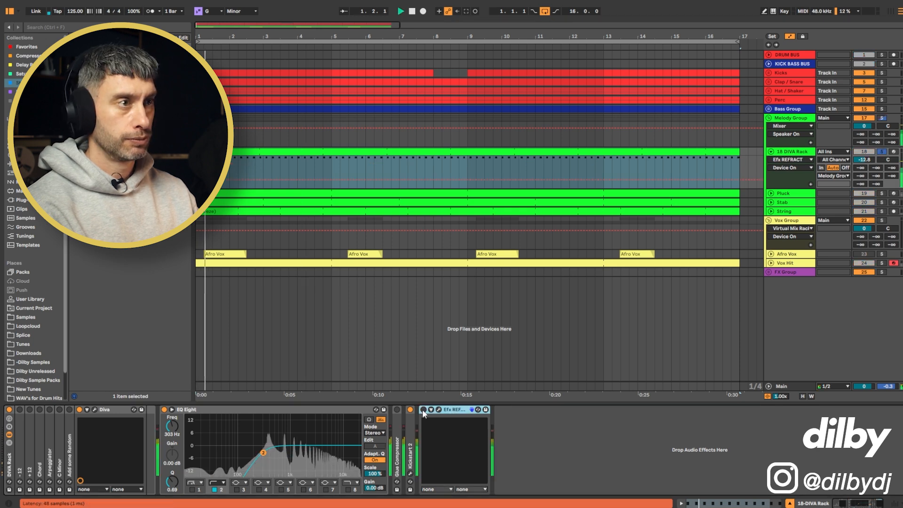
click(424, 409)
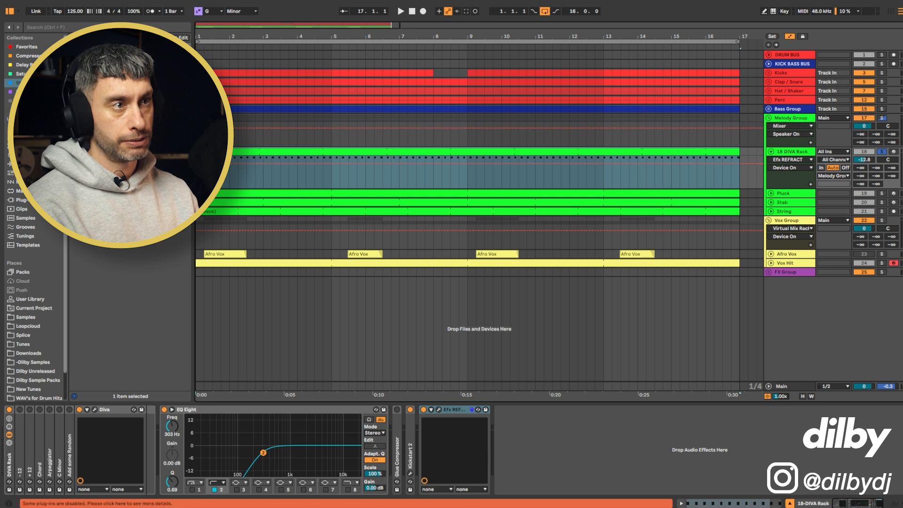
click(875, 159)
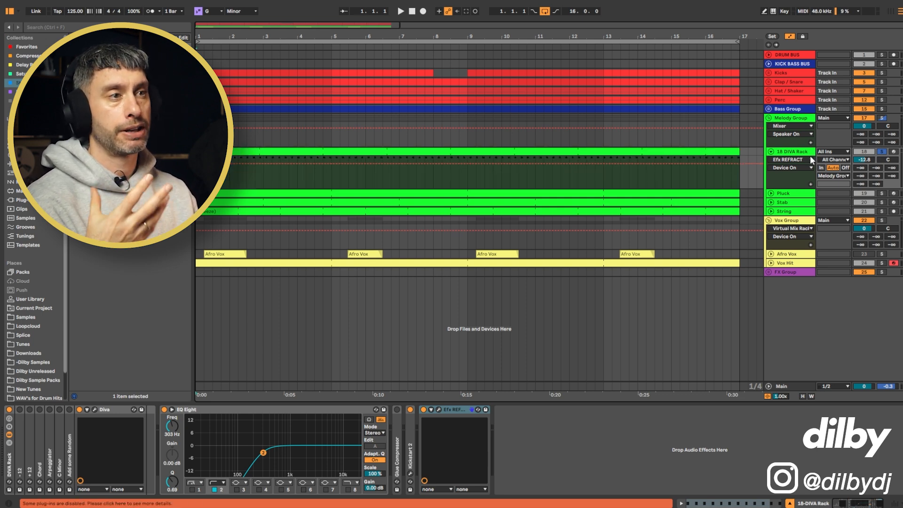
Step: Unsolo the 18 DIVA Rack track and listen to it within the full arrangement
click(878, 151)
key(space)
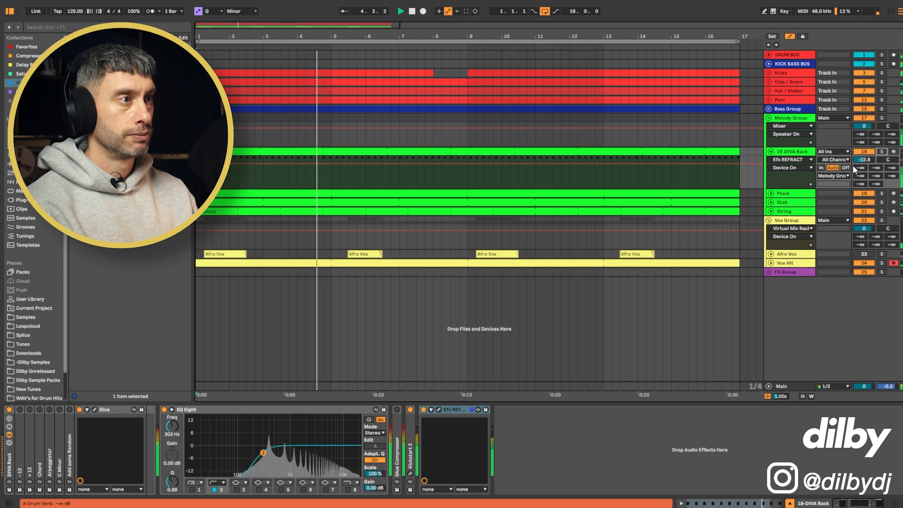
key(space)
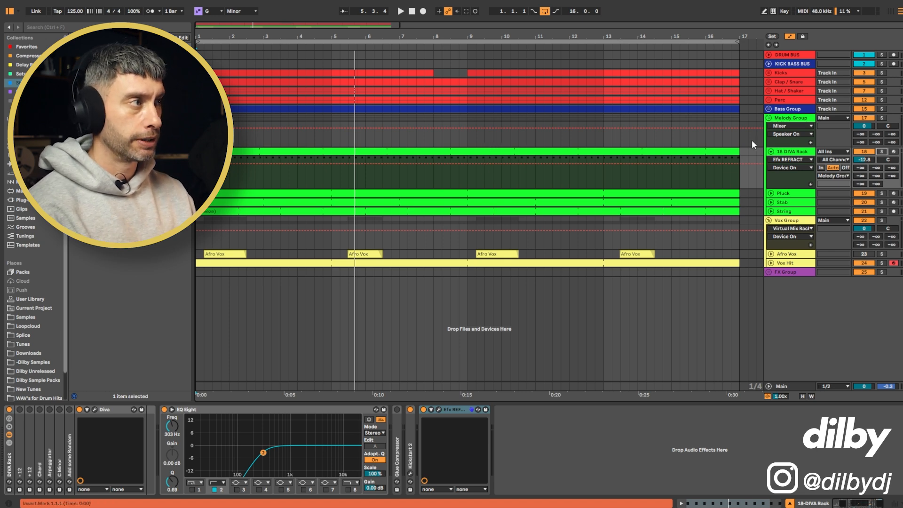
Step: Compare the arrangement during playback with the 18 DIVA Rack track deactivated and reactivated
click(864, 152)
key(space)
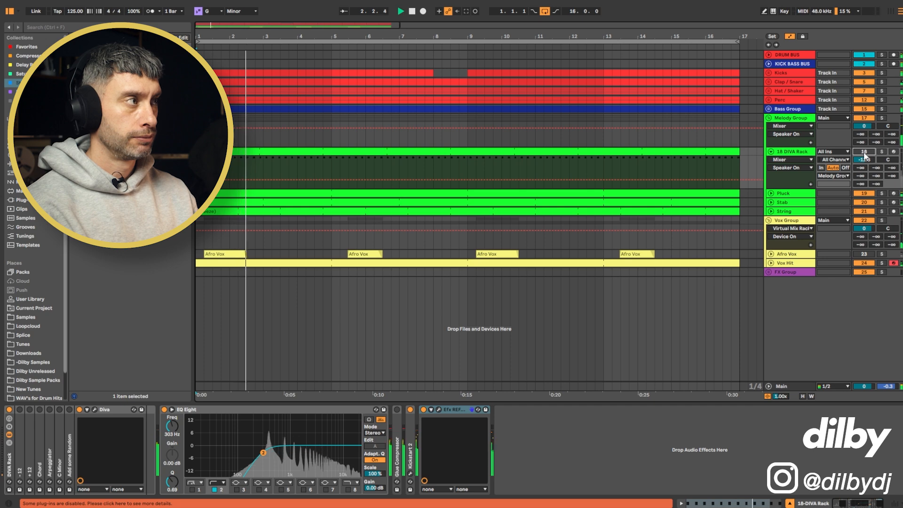
click(864, 152)
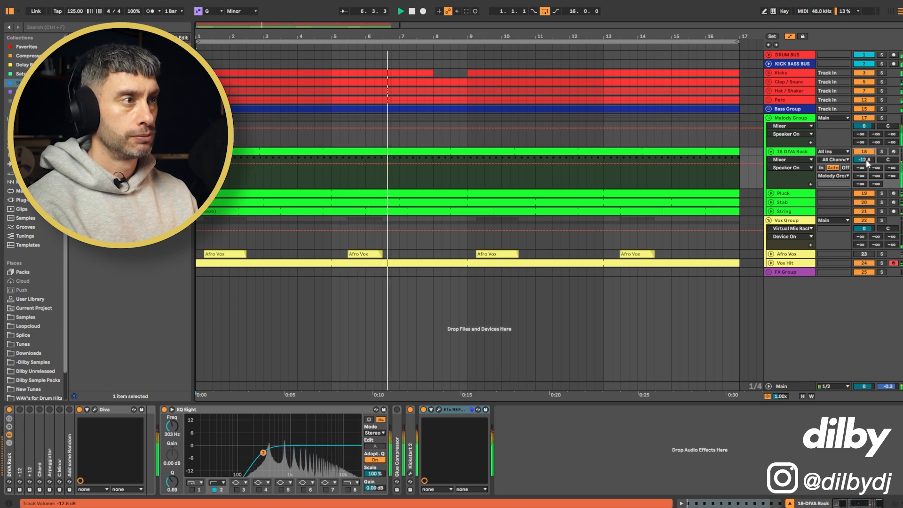
key(space)
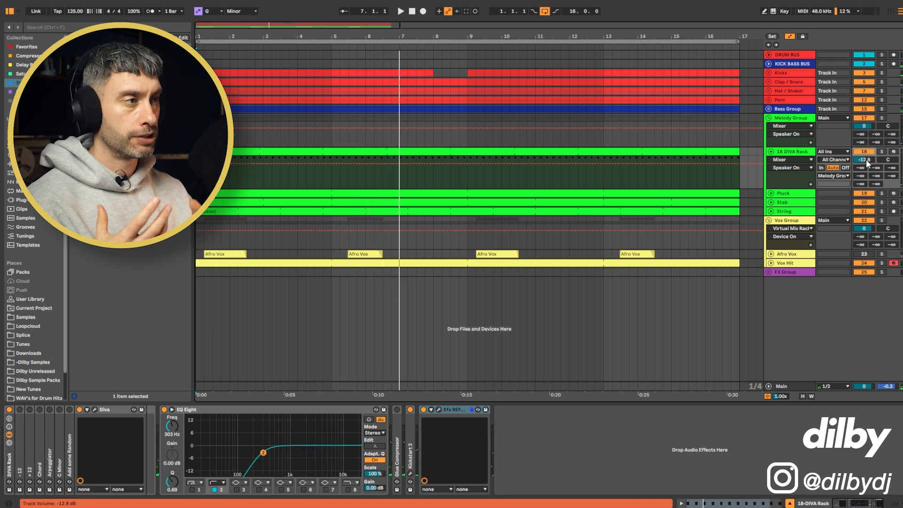
Step: Deactivate the 18 DIVA Rack track and collapse it
click(857, 154)
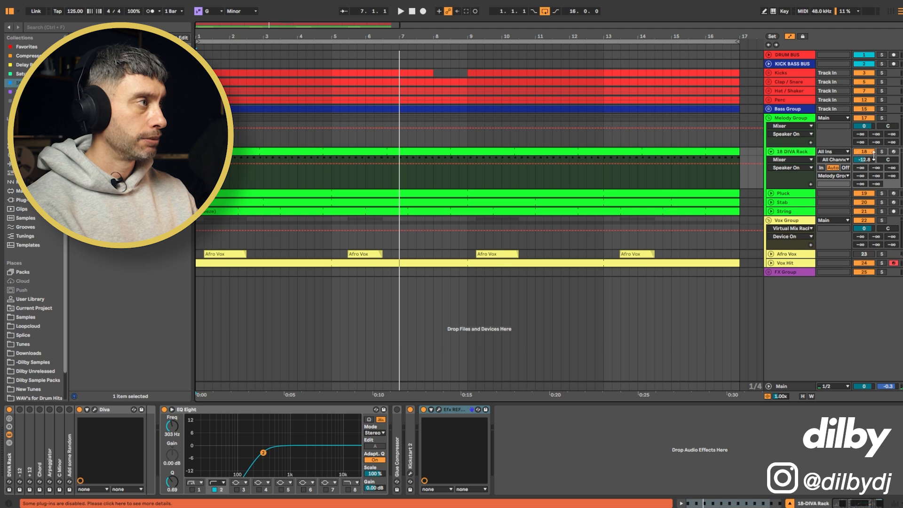
click(869, 153)
click(770, 152)
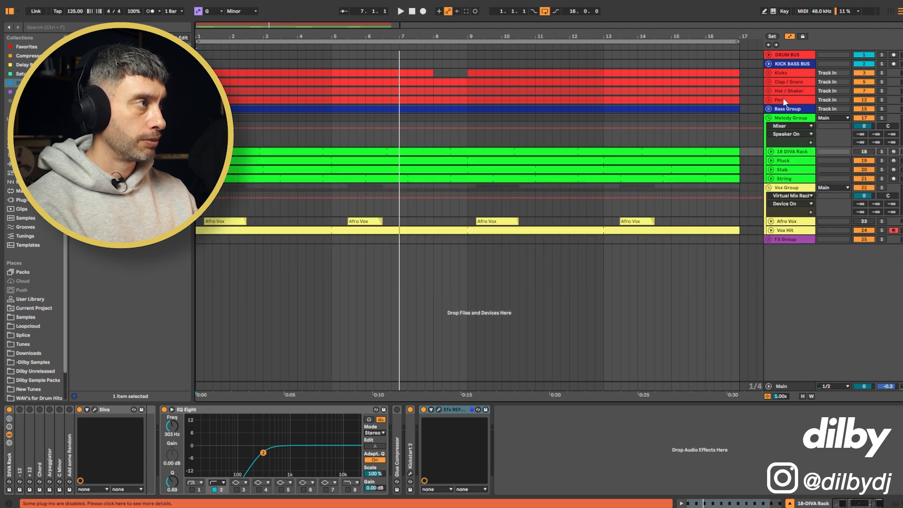
Step: Unfold the Hat / Shaker group and listen to the 16th Hats track in solo
double_click(784, 91)
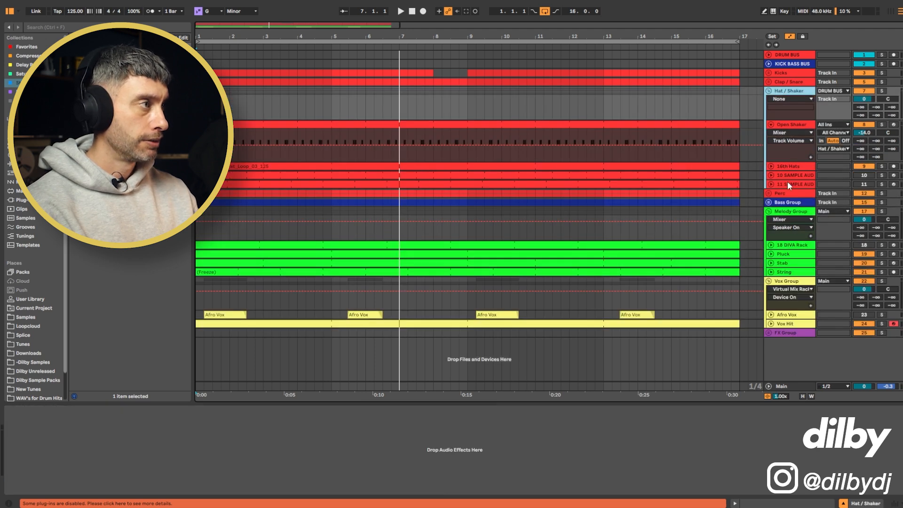
click(788, 184)
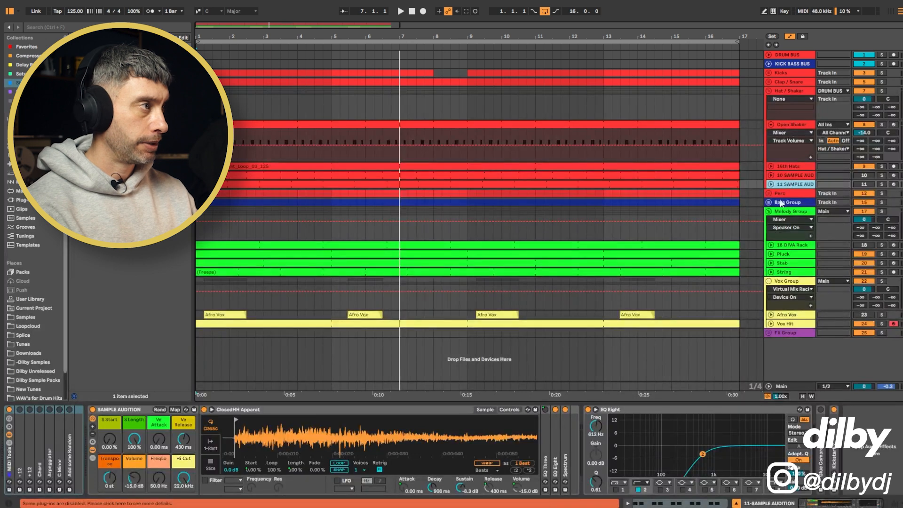
click(871, 168)
click(883, 166)
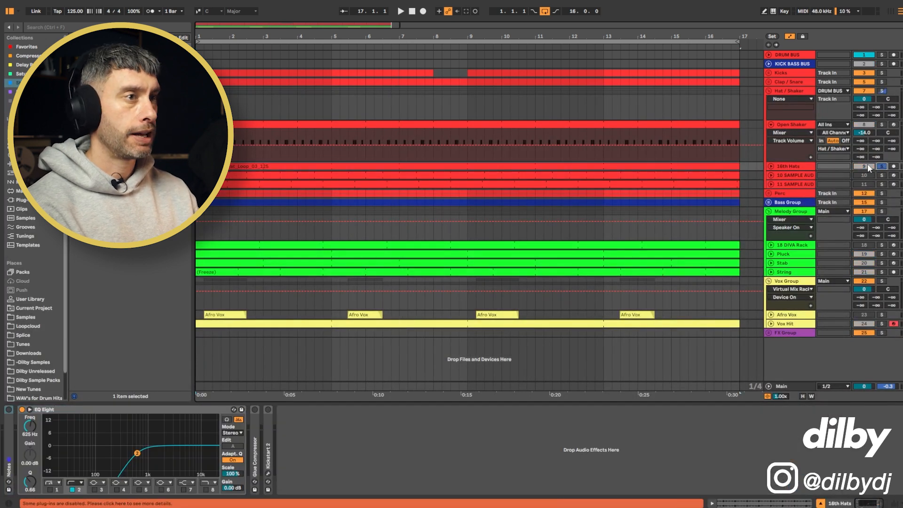
key(space)
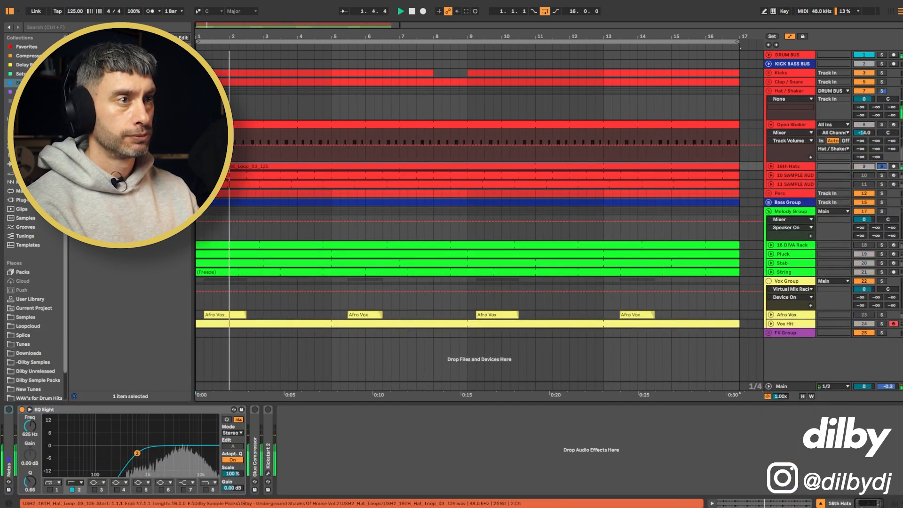
key(space)
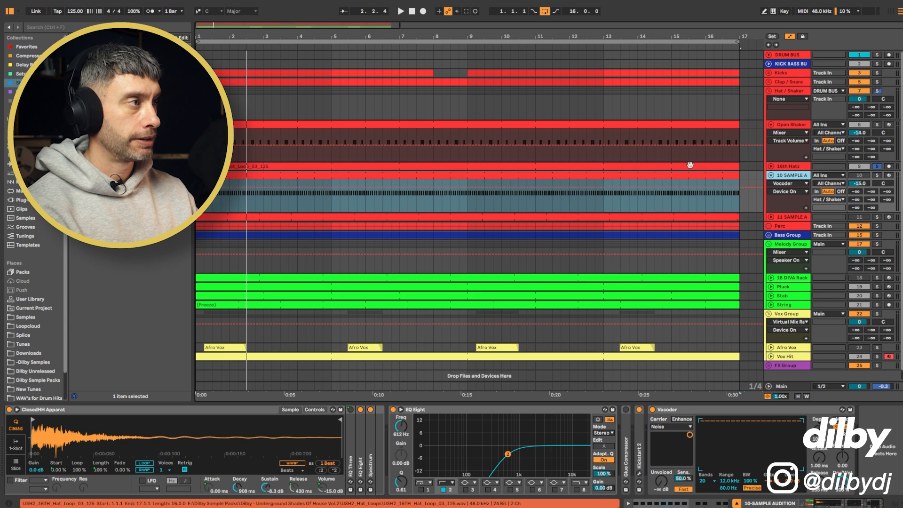
Step: Solo the 10 SAMPLE AUDITION track and compare its sound with the Vocoder switched off and on
click(688, 166)
double_click(688, 166)
click(399, 174)
key(shift+Tab)
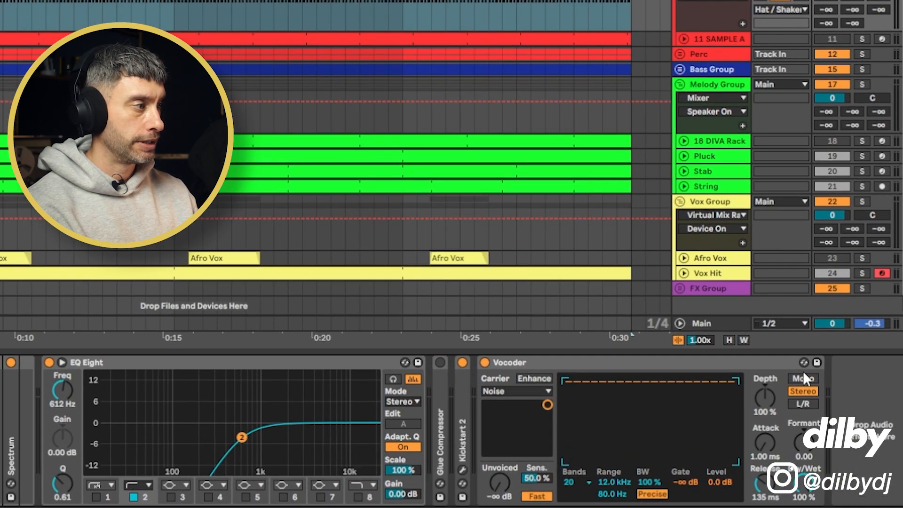
click(485, 362)
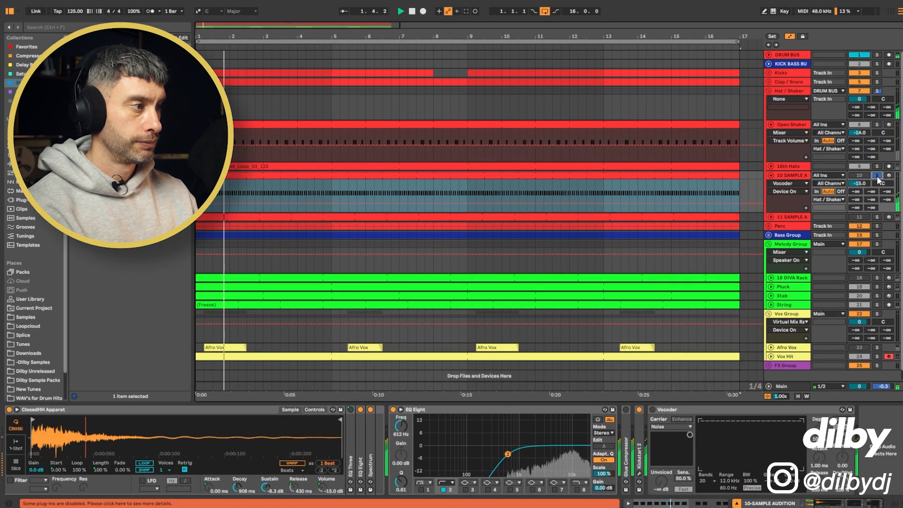
click(652, 409)
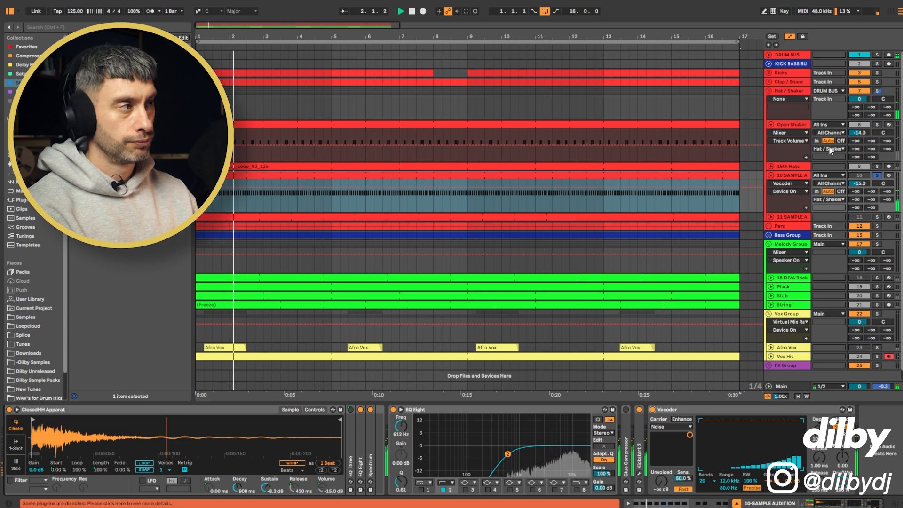
key(space)
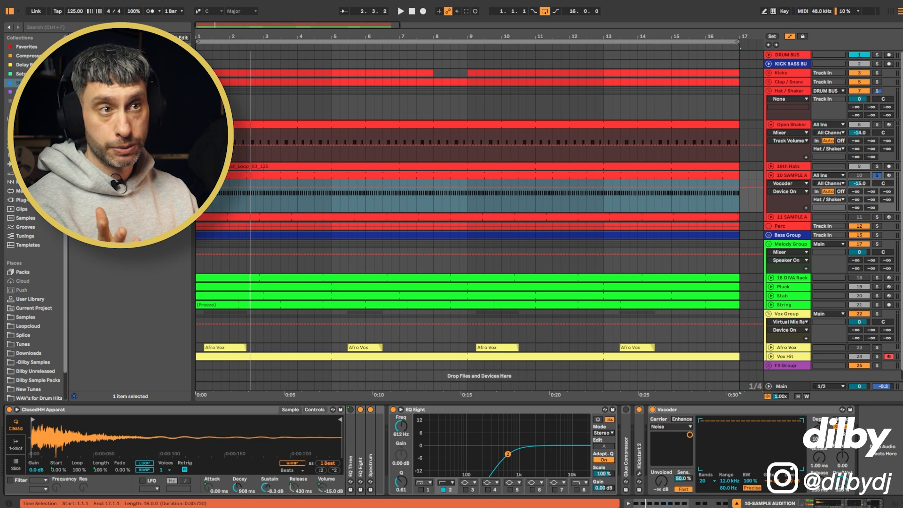
Step: Search the browser for "flanger" and add a Phaser-Flanger after the Vocoder on the 10 SAMPLE AUDITION track
key(ctrl+f)
text(a)
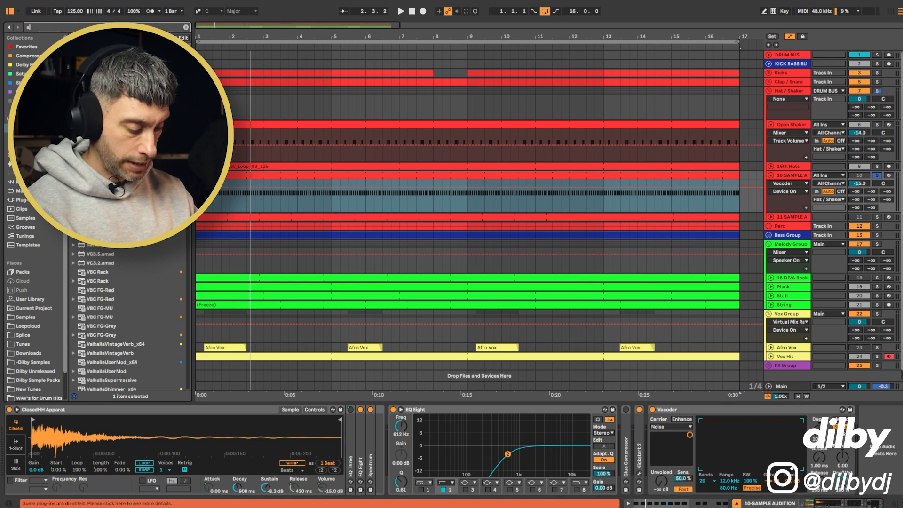
text(langer)
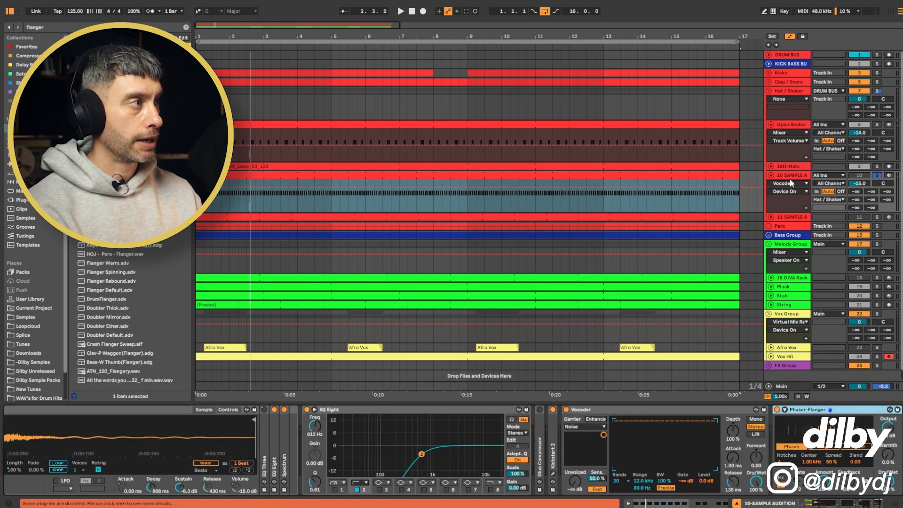
Step: Set the Phaser-Flanger on the 10 SAMPLE AUDITION track to Flanger mode with 52% feedback and a 0.05 Hz modulation frequency
click(788, 168)
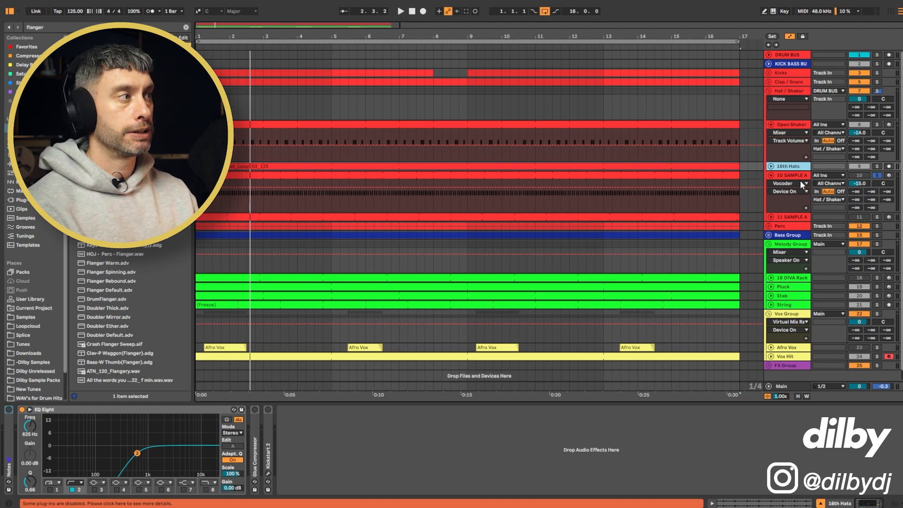
click(785, 175)
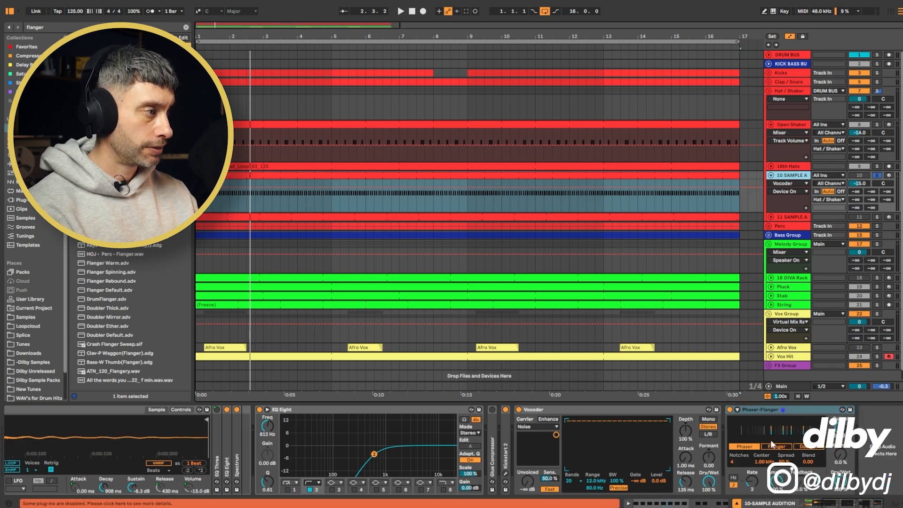
click(824, 446)
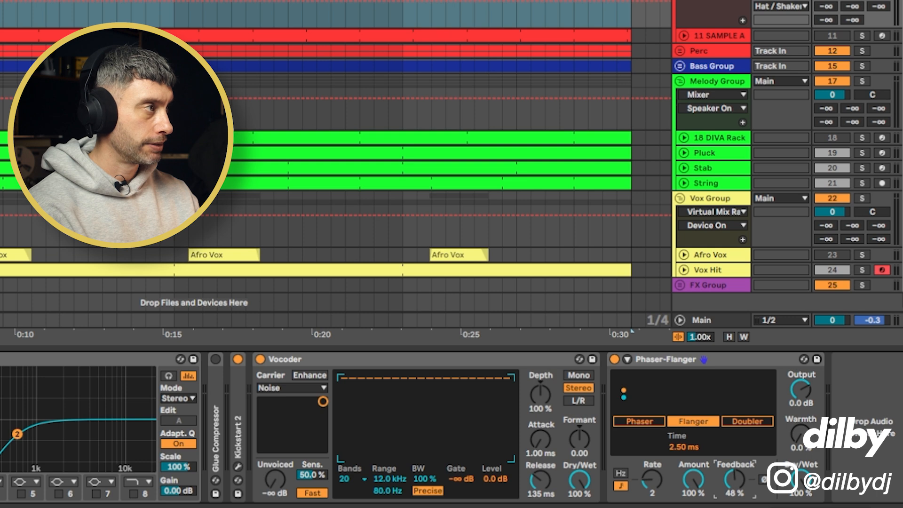
key(space)
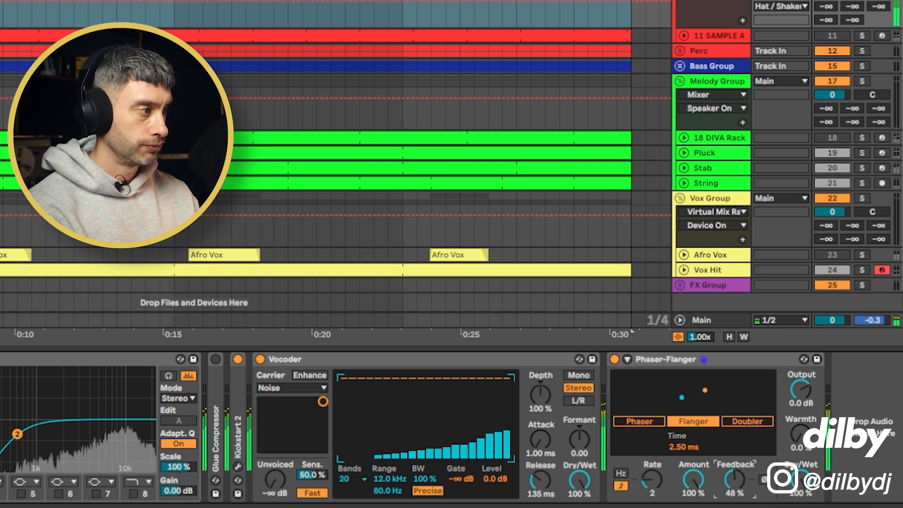
click(621, 473)
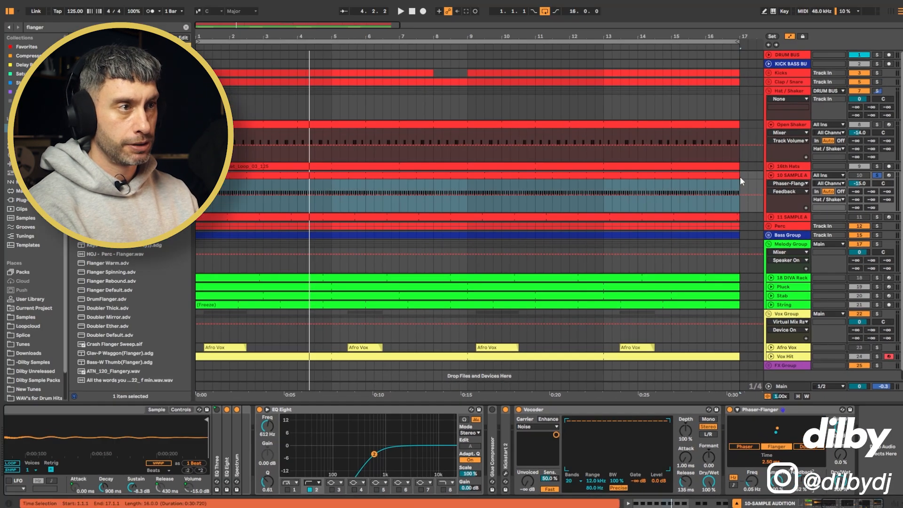
Step: Play the 10 SAMPLE AUDITION track together with the soloed 16th Hats and set its volume to -13.1 dB
key(space)
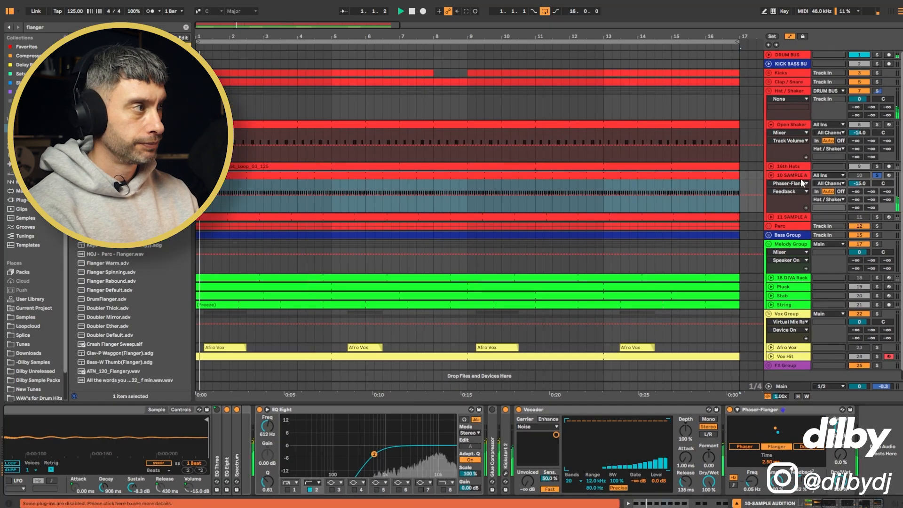
click(876, 166)
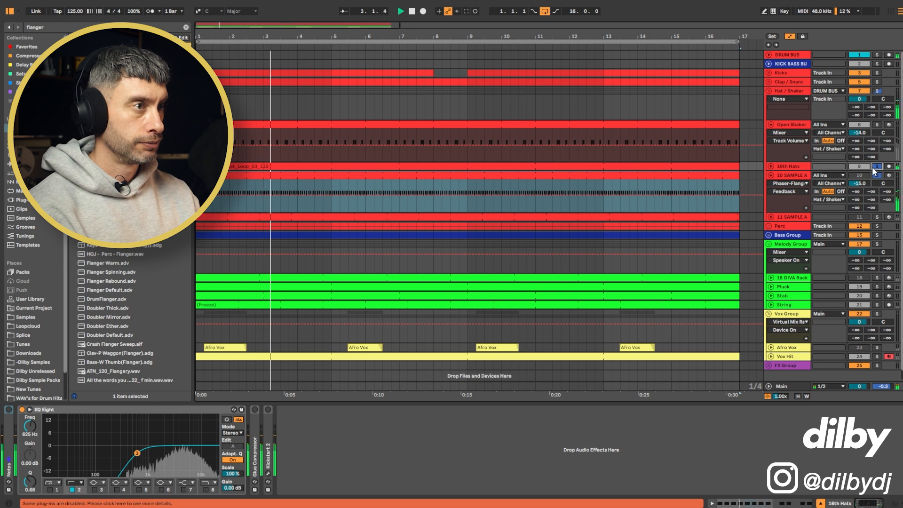
drag(862, 188, 862, 180)
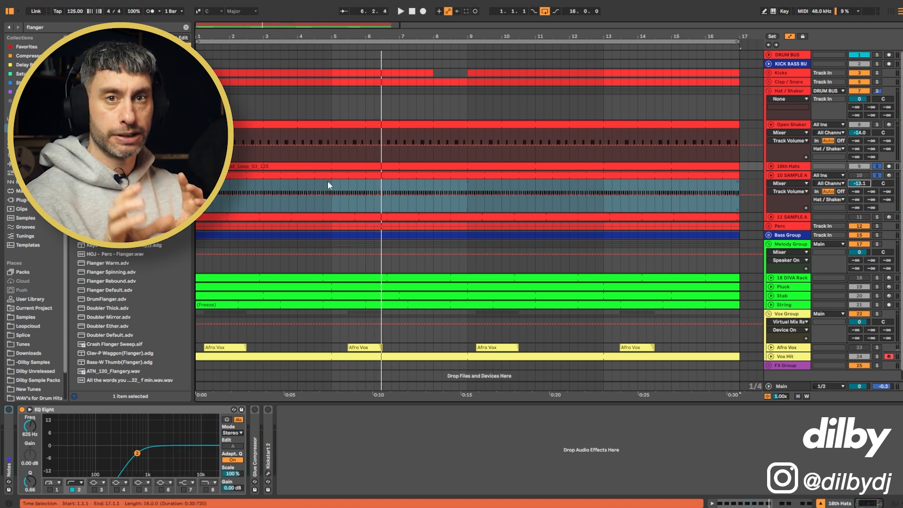
Step: Add an LFO after the Phaser-Flanger on the 10 SAMPLE AUDITION track and map it to the flanger's Feedback
click(797, 175)
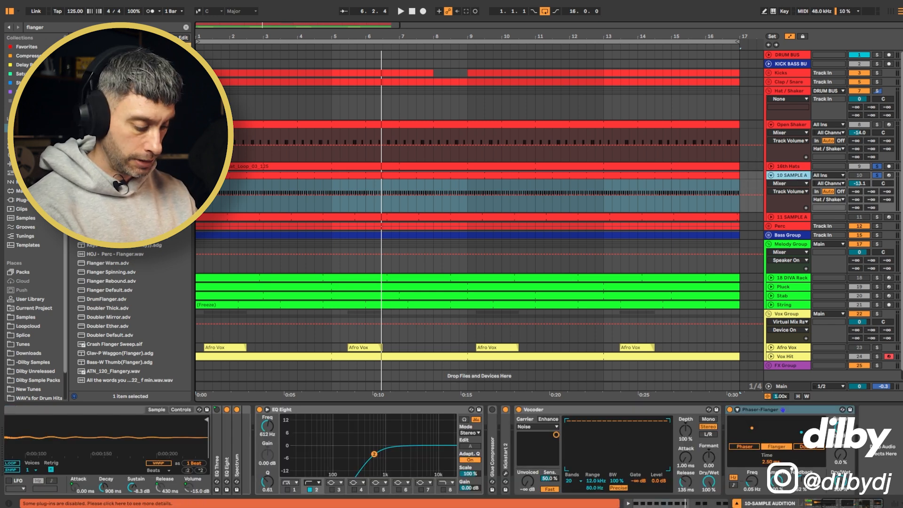
key(ctrl+f)
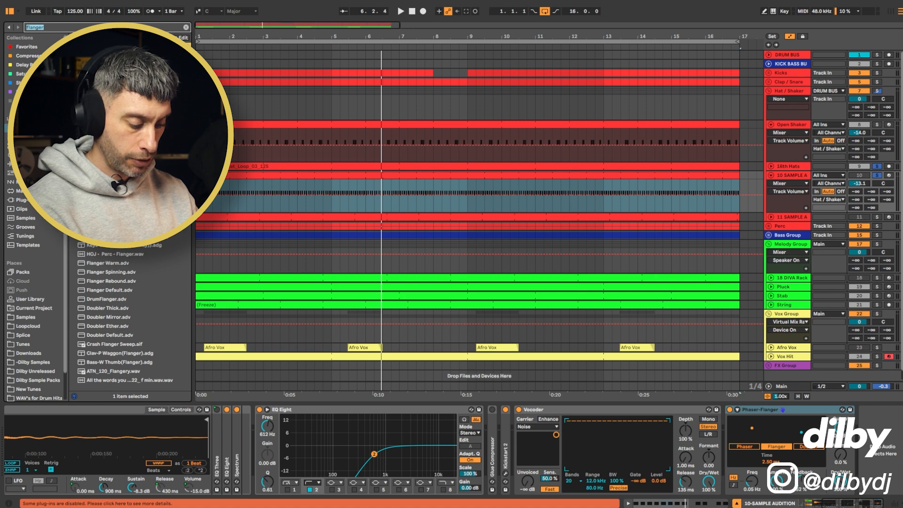
text(lfo)
drag(881, 451, 880, 451)
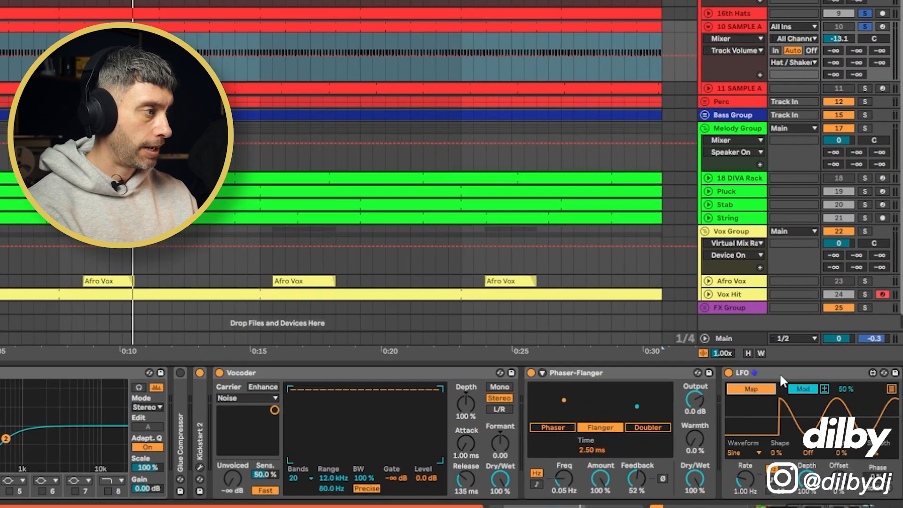
click(801, 420)
click(722, 481)
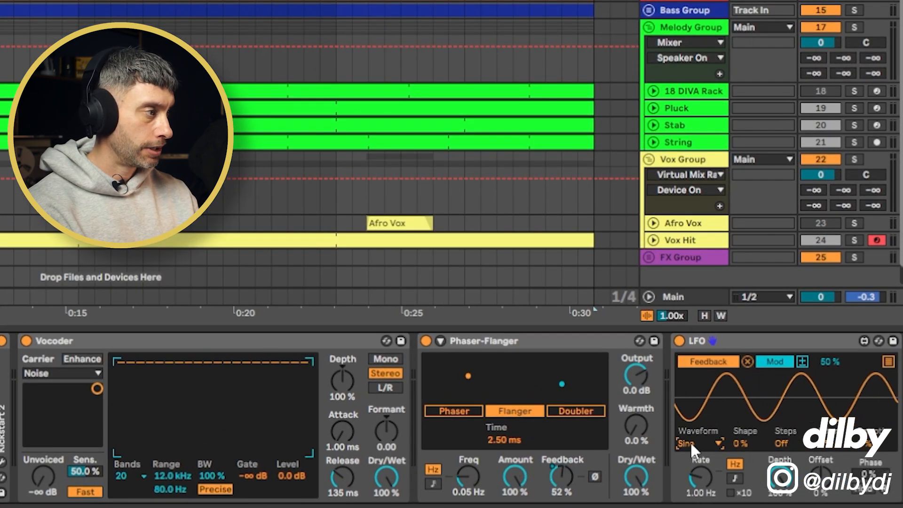
Step: Set the LFO to the Stray waveform with a 0.70 Hz rate, 24% offset and 48.8% depth, auditioning the result
click(715, 441)
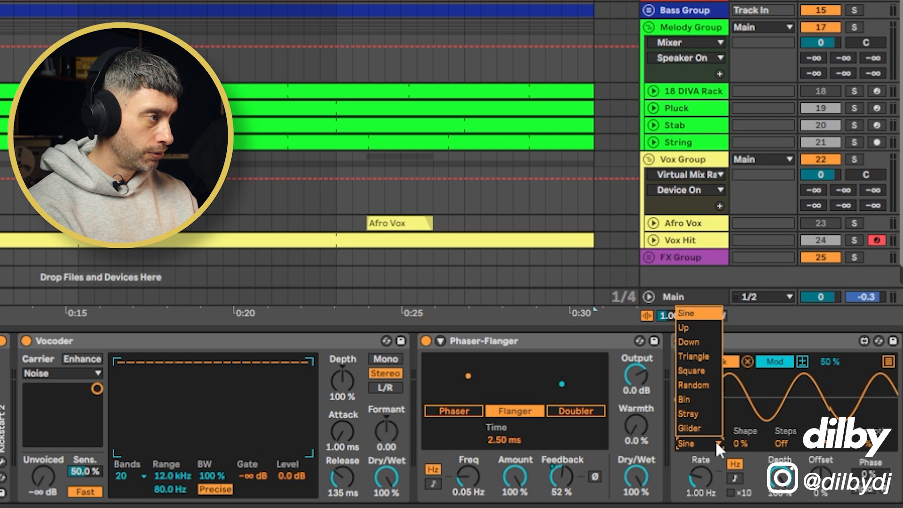
click(701, 413)
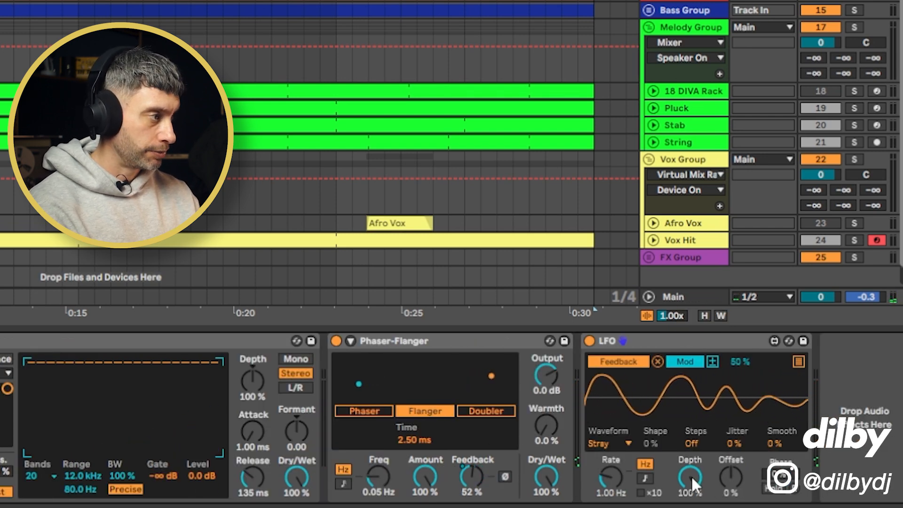
drag(690, 473, 690, 502)
drag(730, 476, 731, 465)
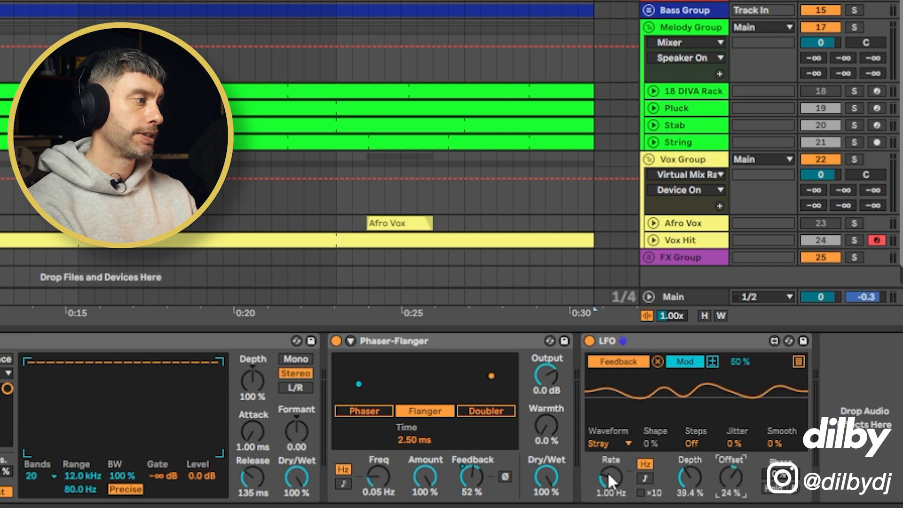
drag(607, 472, 607, 485)
key(space)
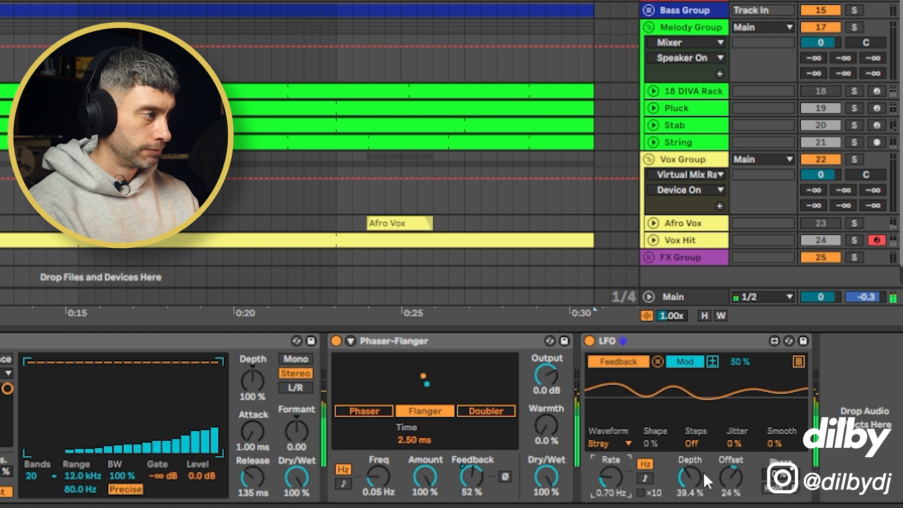
drag(731, 477, 690, 463)
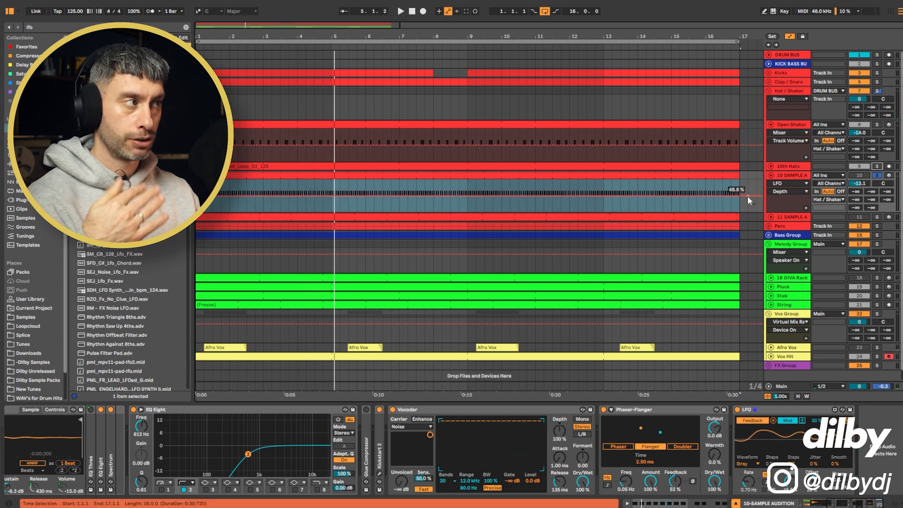
Step: Unsolo the tracks, compare the full arrangement with 10 SAMPLE AUDITION activated and deactivated, and leave that track collapsed
double_click(795, 176)
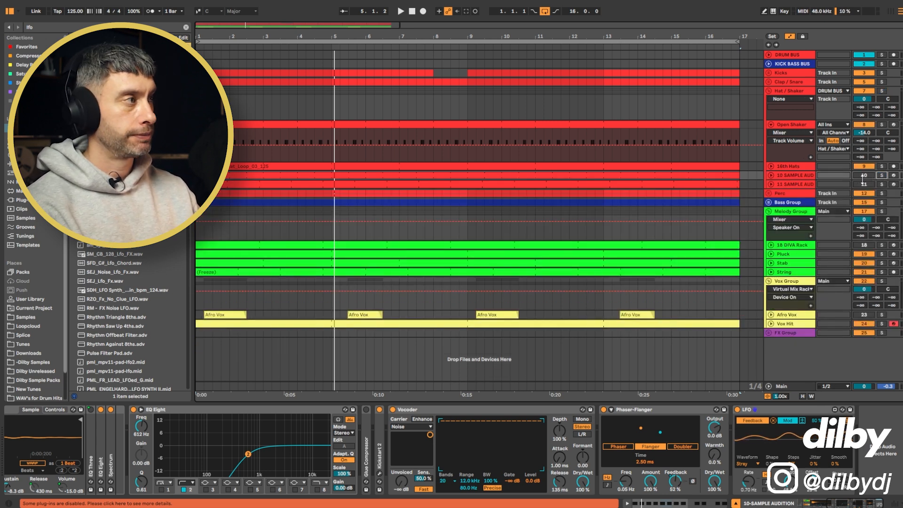
key(space)
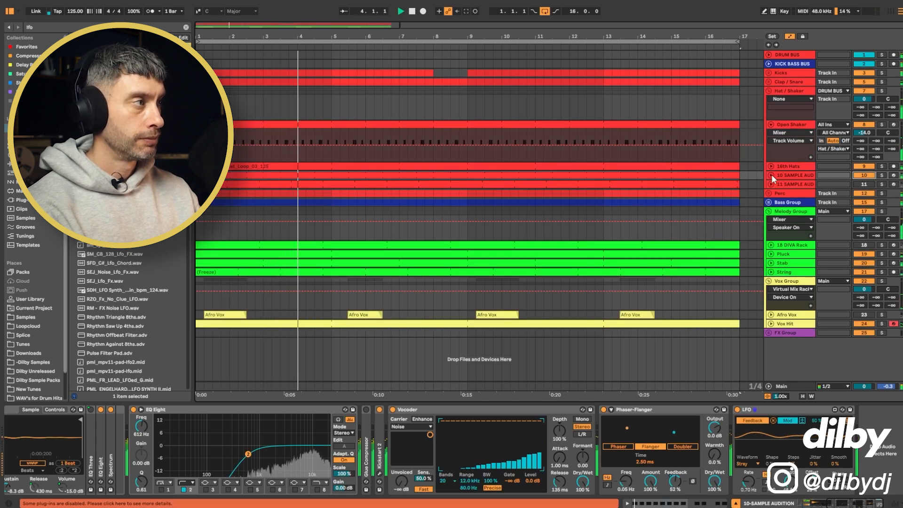
click(771, 175)
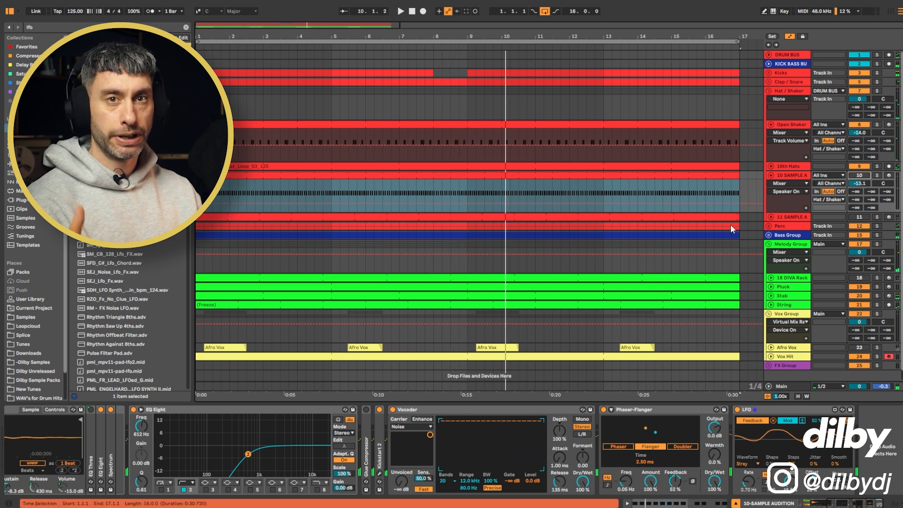
click(788, 175)
click(772, 175)
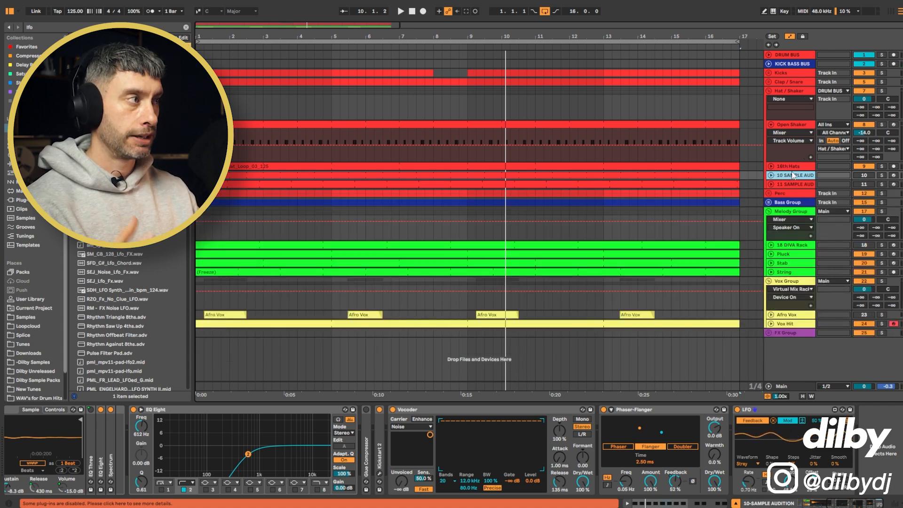
Step: View the device chains of the 11 SAMPLE AUDITION and 18 DIVA Rack tracks, leaving 18 DIVA Rack selected
click(793, 185)
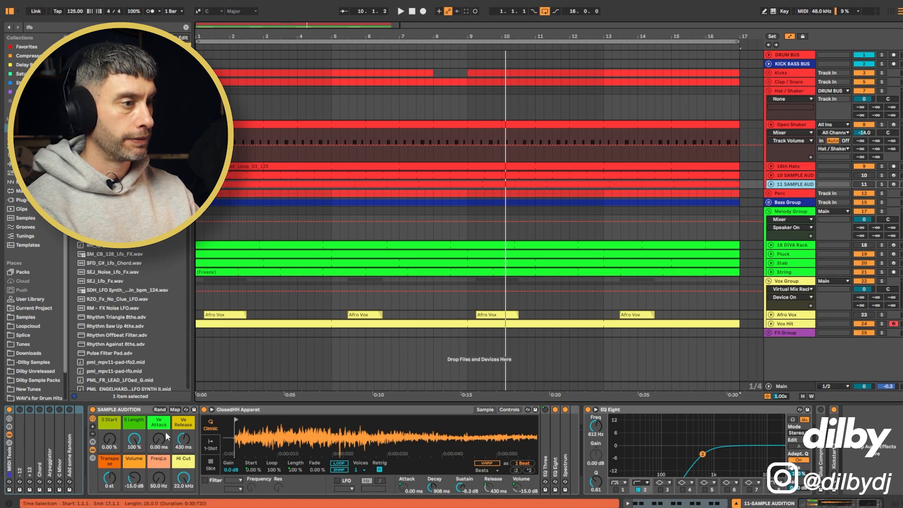
click(259, 245)
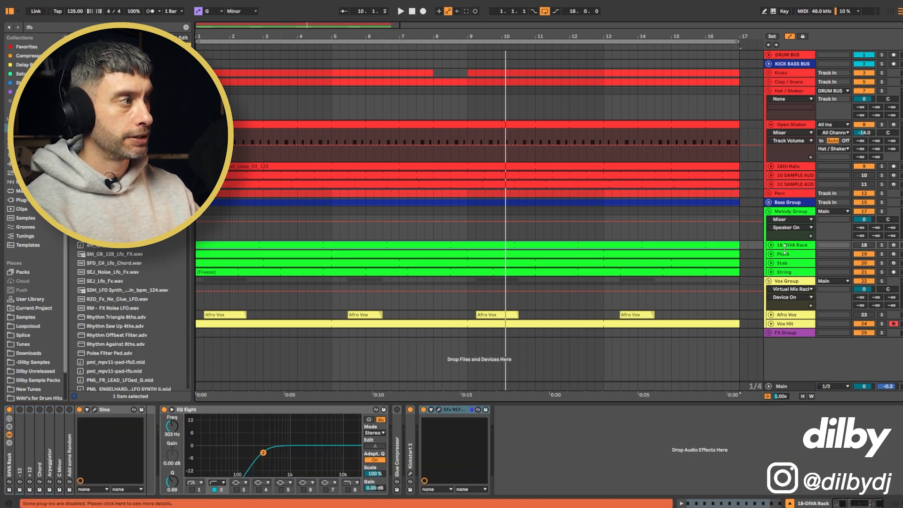
click(792, 249)
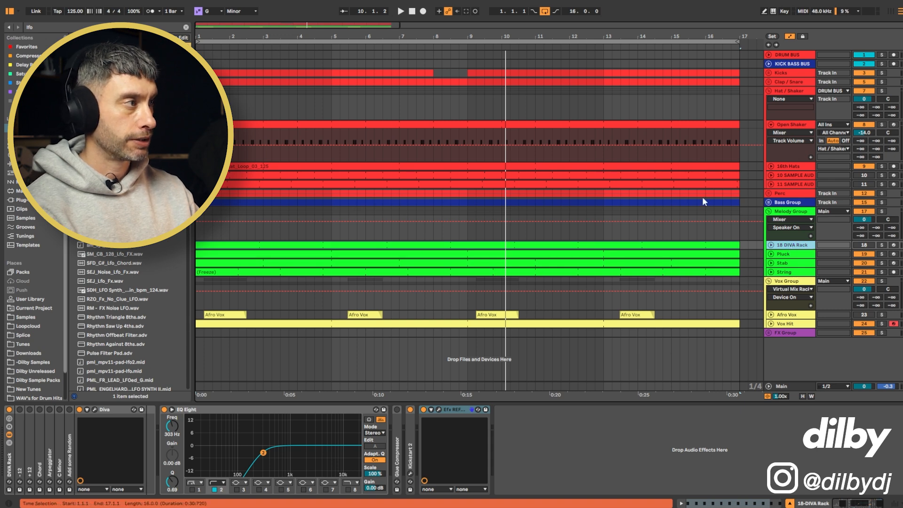
Step: Select the 11 SAMPLE AUDITION track and search the browser for "vocoder"
click(785, 184)
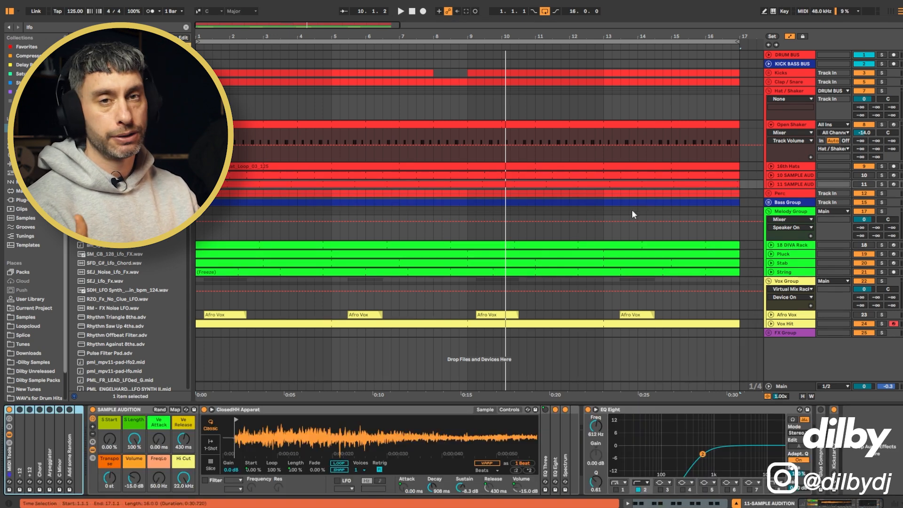
click(790, 185)
click(186, 28)
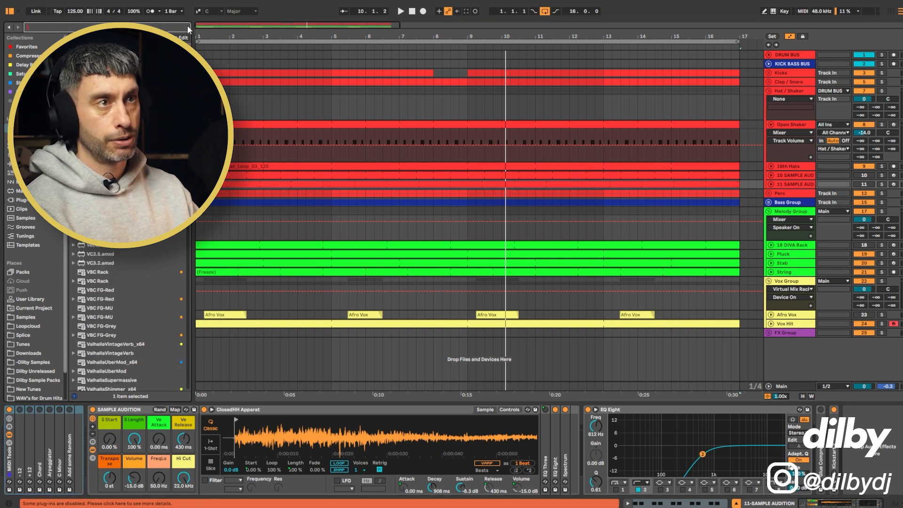
text(vocoder)
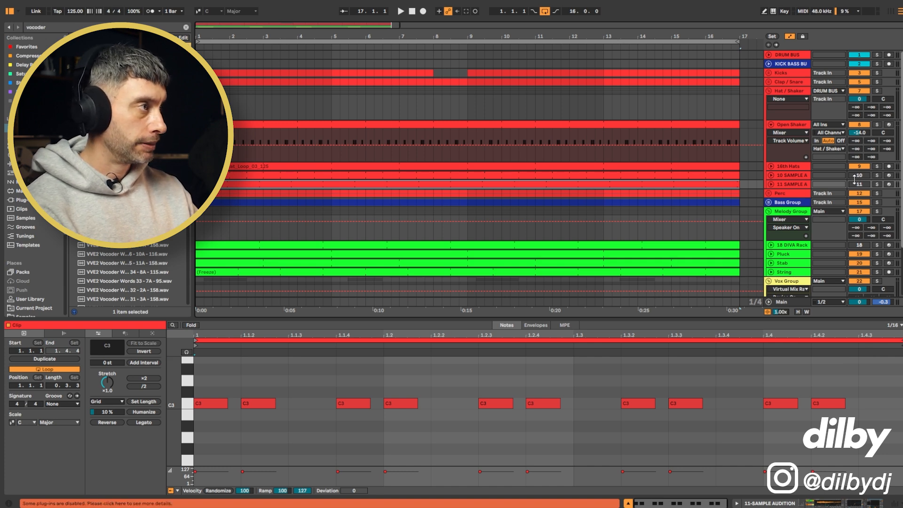
Step: Audition 11 SAMPLE AUDITION soloed, then unsolo and activate it to hear it within the full arrangement
click(877, 184)
key(space)
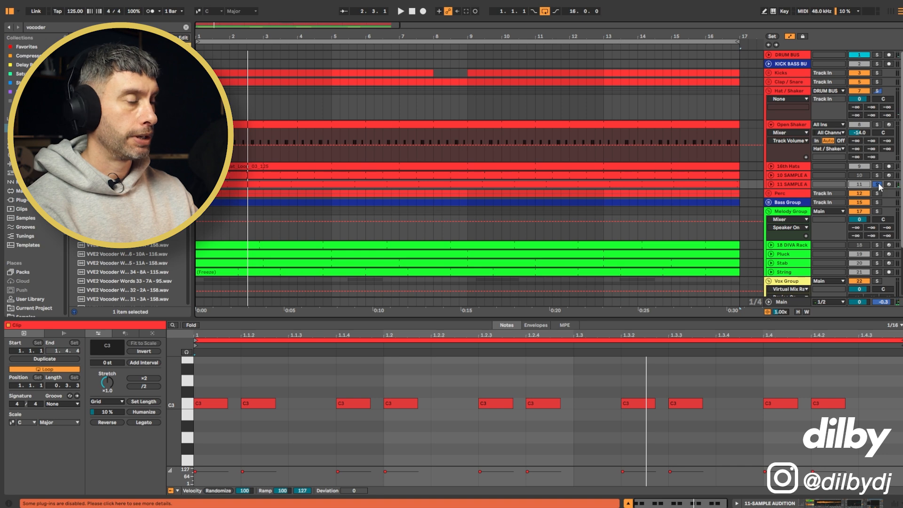
key(space)
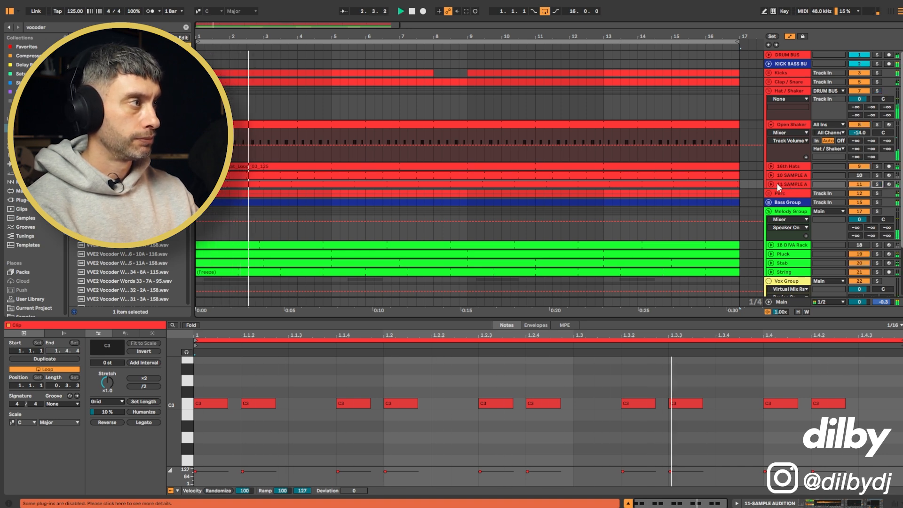
key(space)
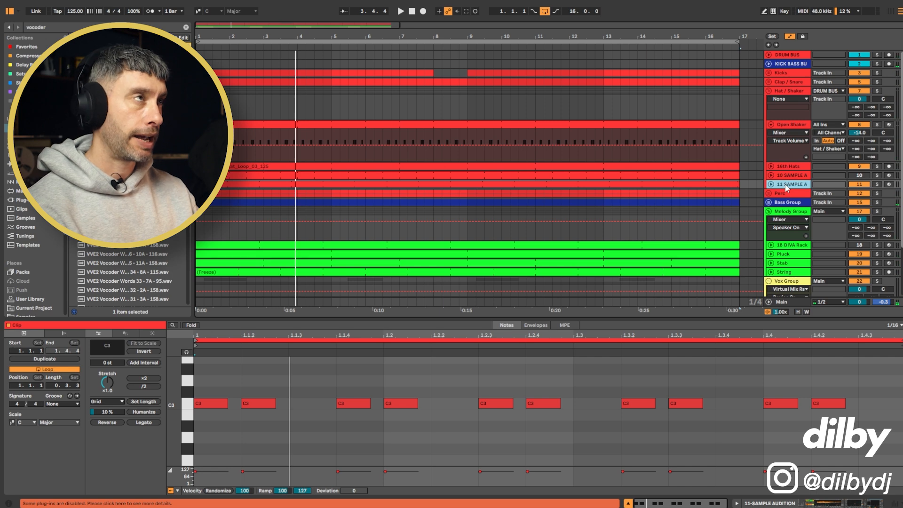
Step: Show the device chain of the 11 SAMPLE AUDITION track and add a Vocoder at its end
click(781, 185)
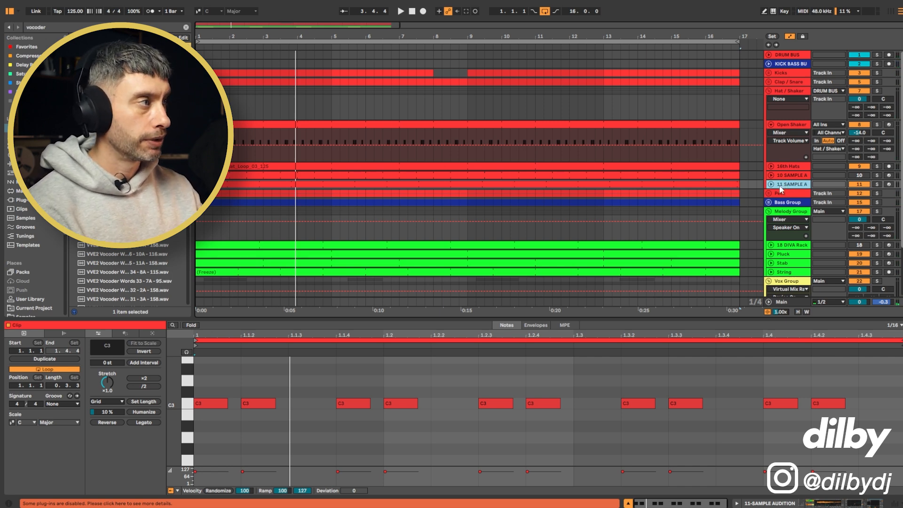
key(shift+Tab)
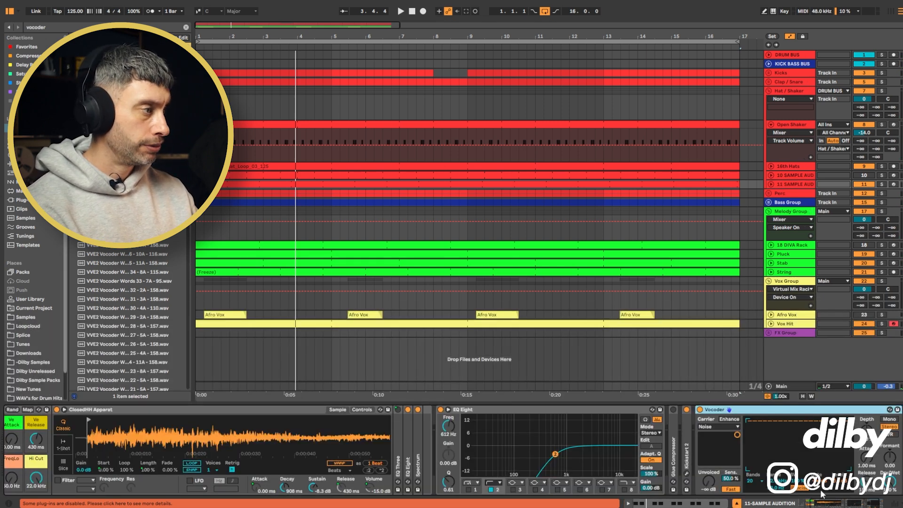
drag(825, 502, 831, 503)
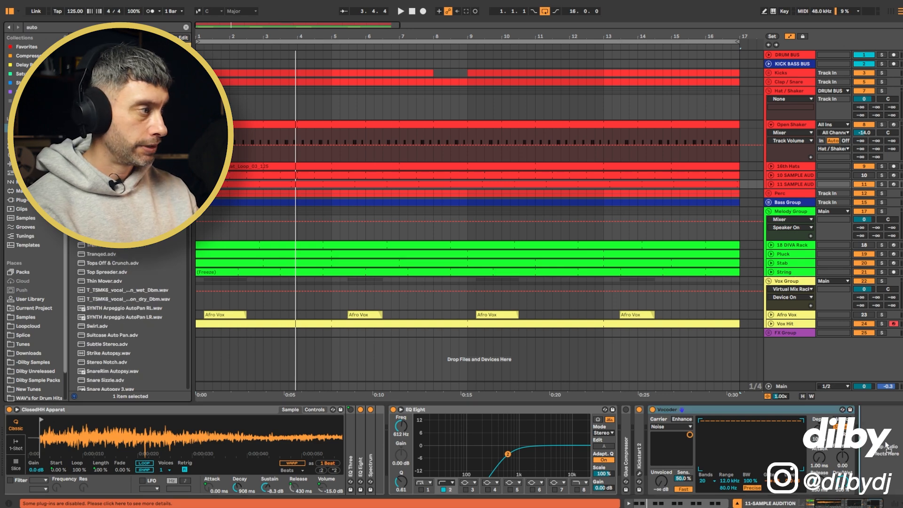
Step: Add an Auto Filter after the Vocoder and set it to band-pass at 1.91 kHz with 91% resonance
drag(887, 445, 886, 443)
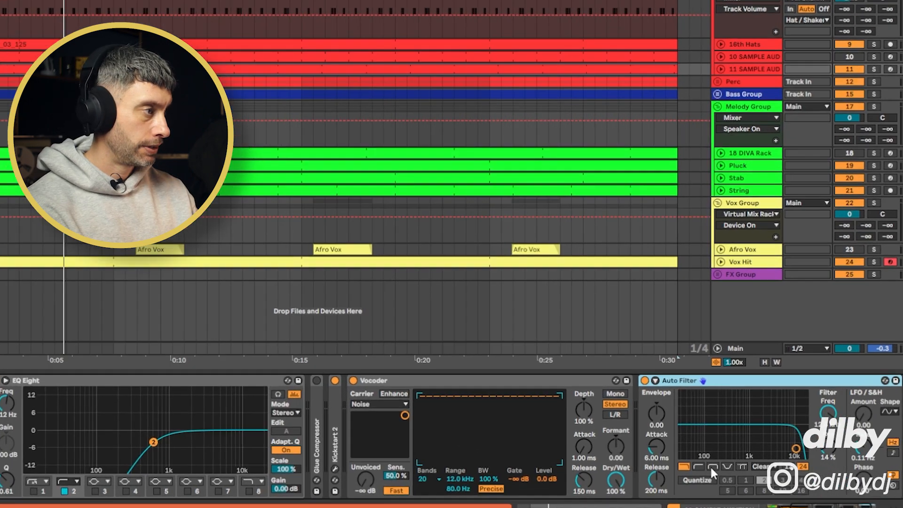
click(764, 471)
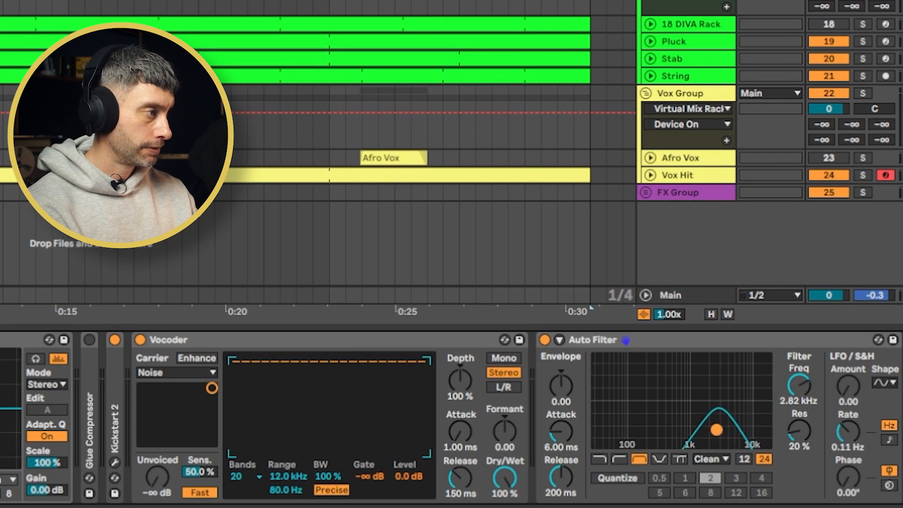
drag(716, 429, 708, 402)
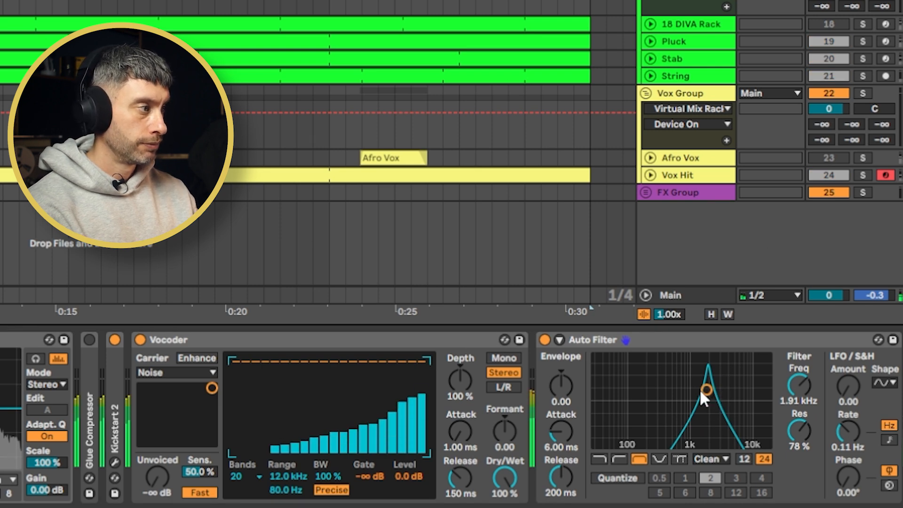
drag(798, 431, 798, 423)
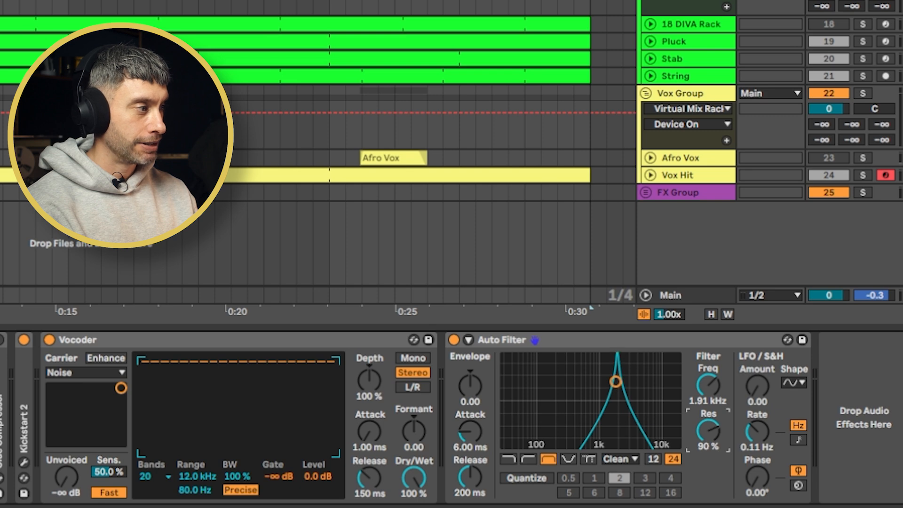
drag(713, 428, 713, 428)
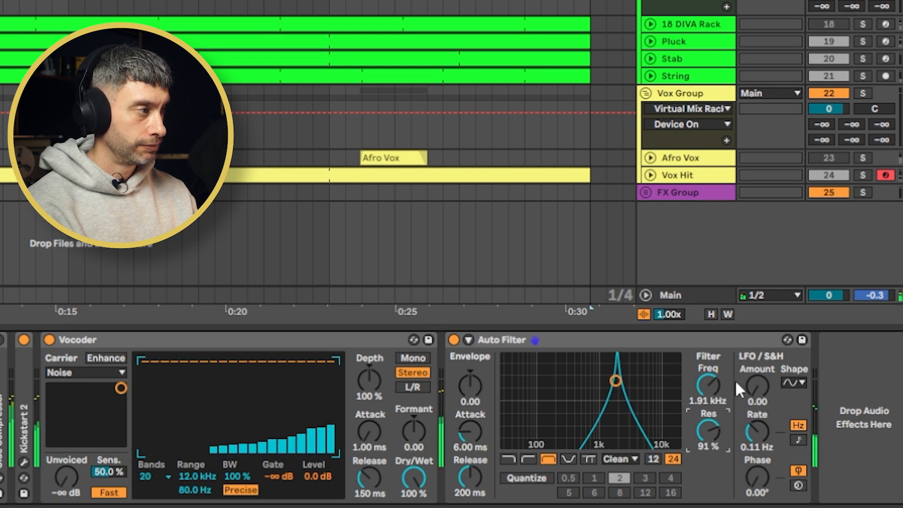
Step: Set the Auto Filter's LFO amount to 10.5, its frequency to 1.50 kHz and its resonance to 105%
mouse_move(755, 387)
mouse_down()
mouse_move(755, 368)
mouse_move(752, 392)
mouse_up()
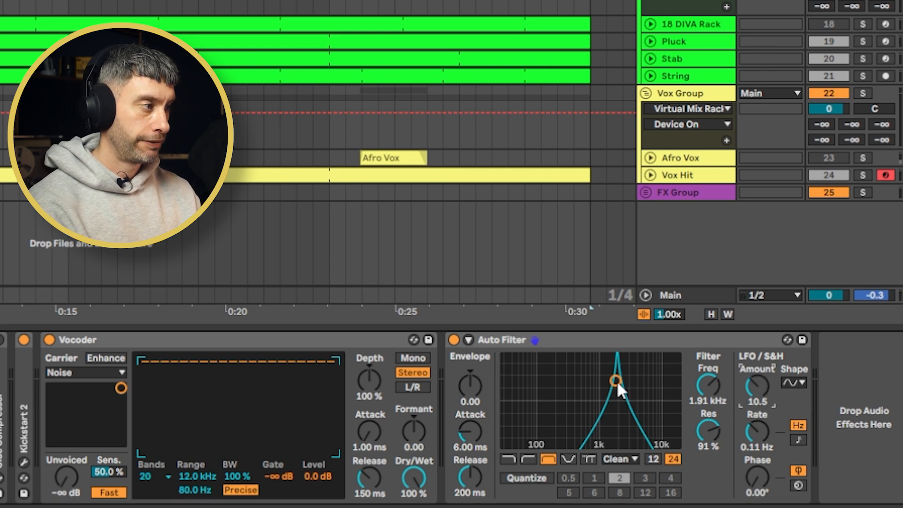
drag(616, 377, 598, 371)
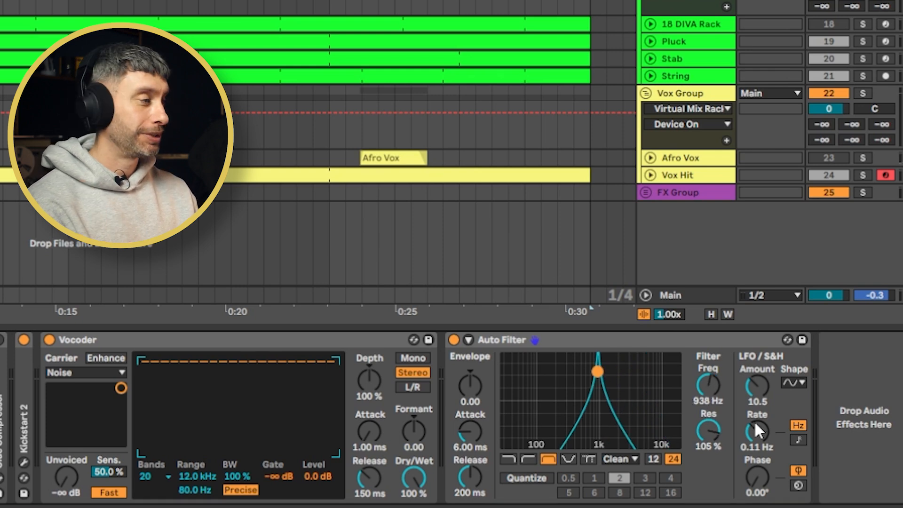
drag(711, 388, 711, 380)
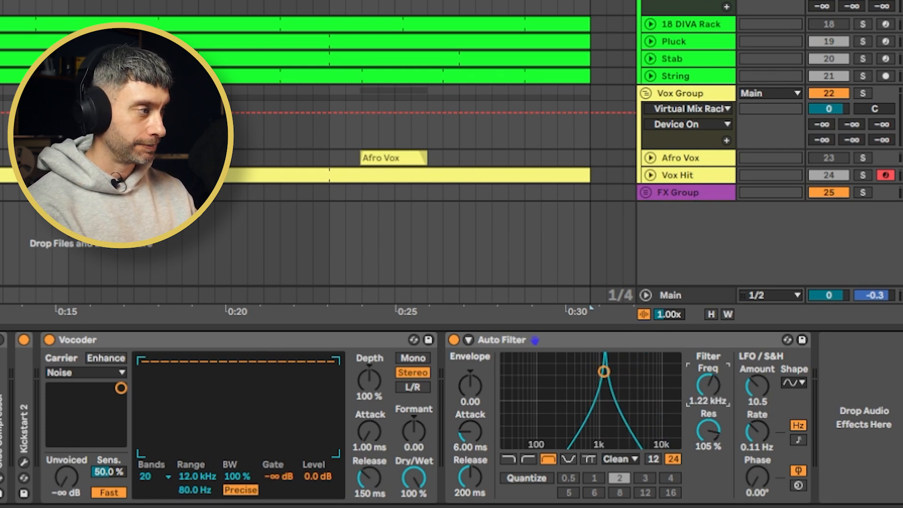
Step: Try a stepped sample-and-hold shape for the Auto Filter's LFO, audition it and restore the sine shape
click(793, 382)
click(796, 476)
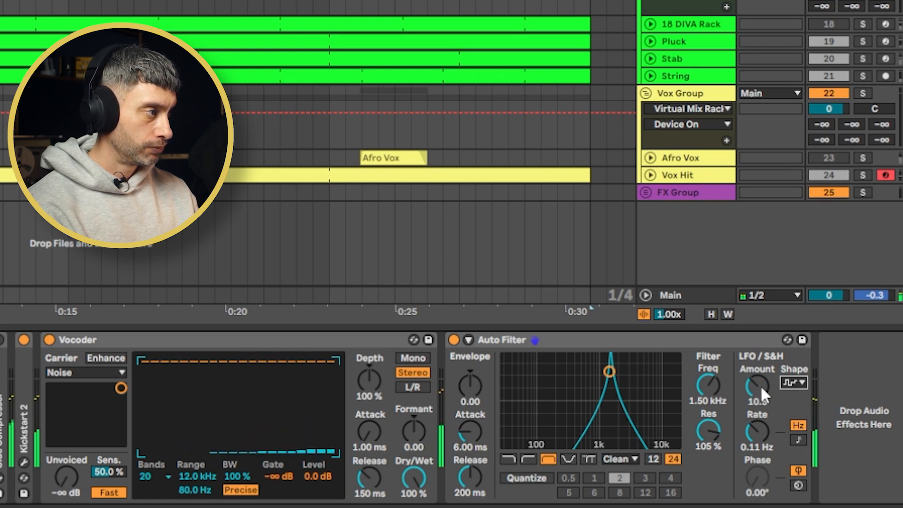
click(797, 382)
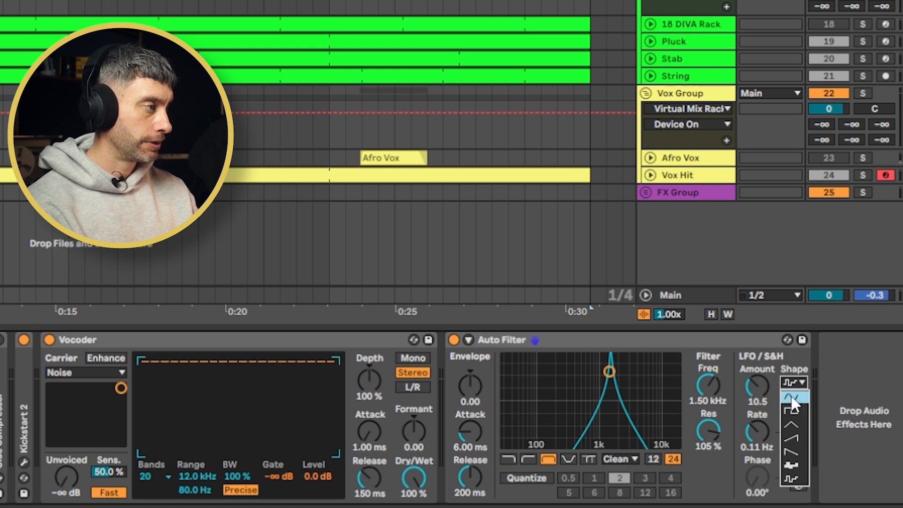
click(792, 397)
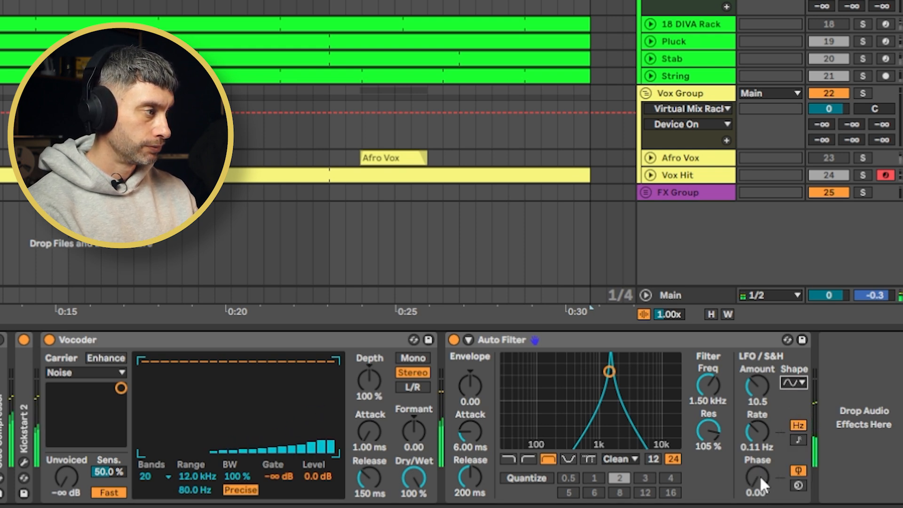
Step: Switch the Auto Filter's LFO from Phase to Spin at 9.9% and set its rate to 0.37 Hz
drag(760, 475, 760, 465)
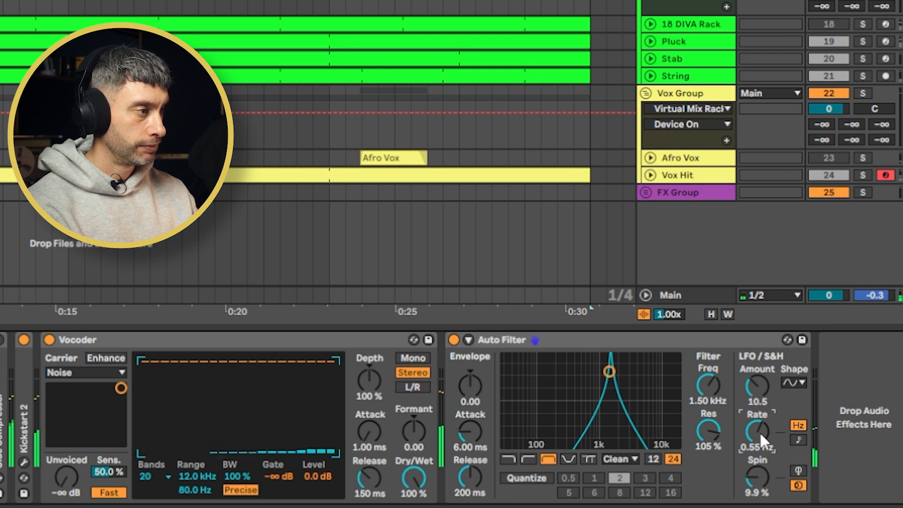
drag(760, 431, 760, 438)
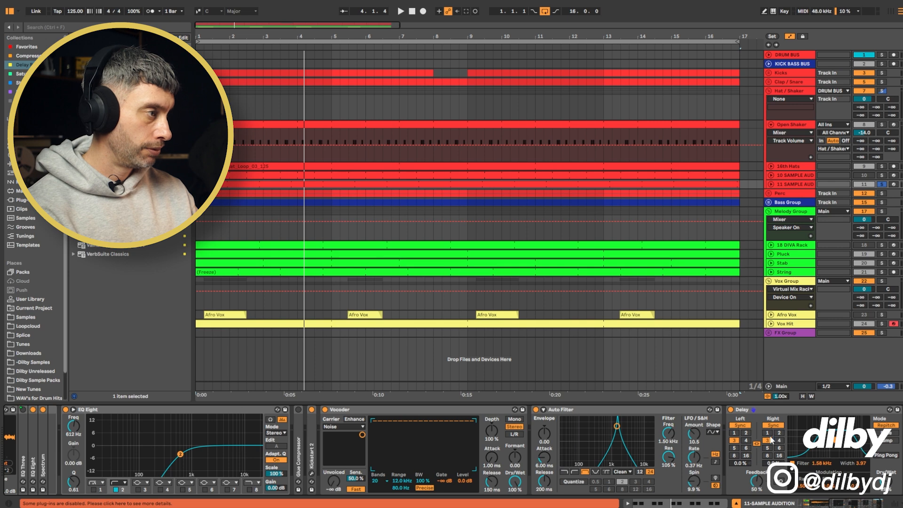
Step: Add a Delay after the Auto Filter, enable Ping Pong, set its feedback to 41% and audition it
click(885, 455)
key(space)
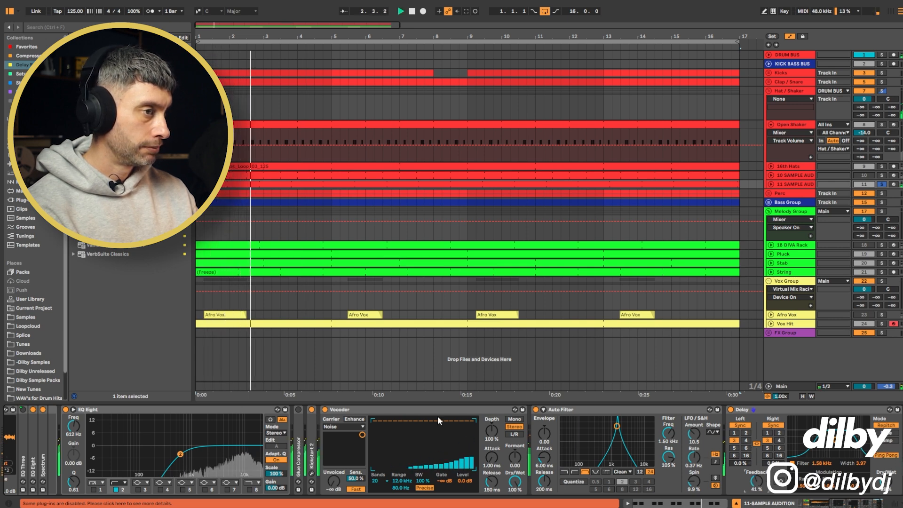
key(space)
Step: Move Kickstart 2 behind the Delay at the end of the chain and set the Delay's feedback to 44%
click(311, 422)
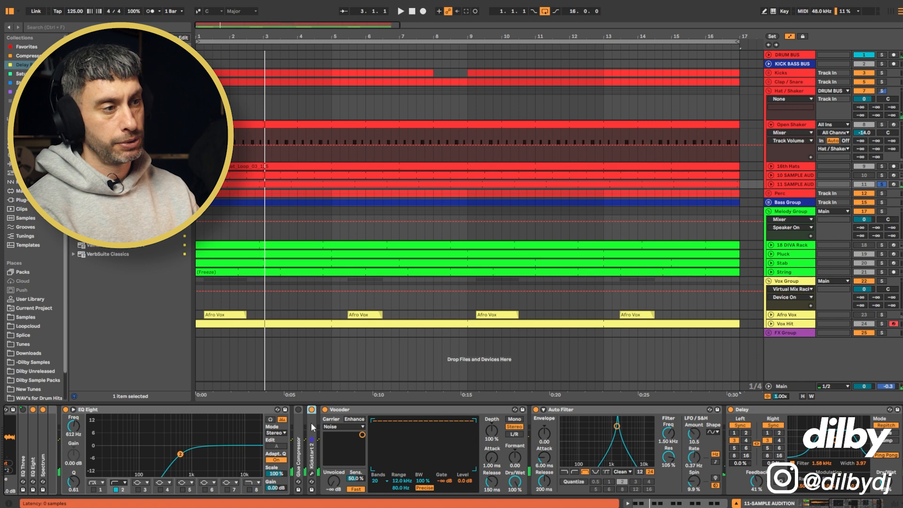
drag(806, 418, 884, 435)
key(space)
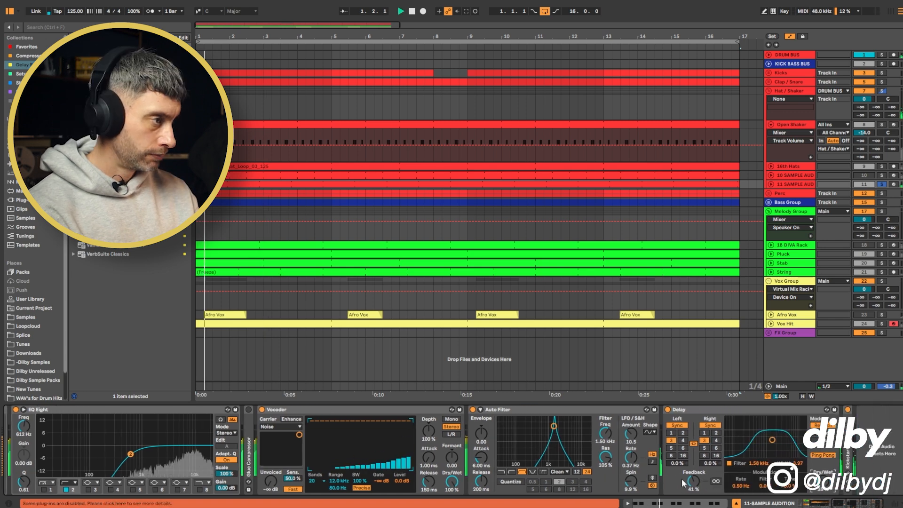
click(693, 480)
drag(693, 480, 693, 477)
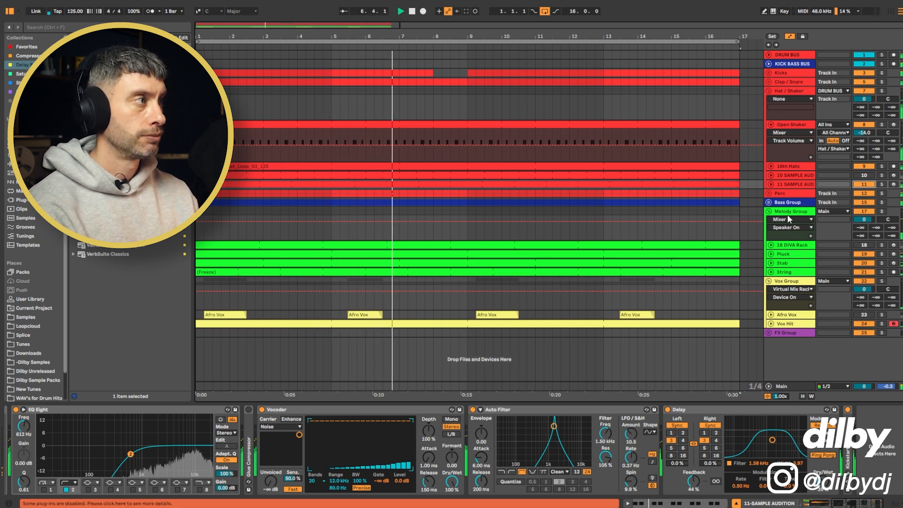
Step: Play the full arrangement with both SAMPLE AUDITION tracks activated, leaving 11 SAMPLE AUDITION selected and collapsed
click(771, 184)
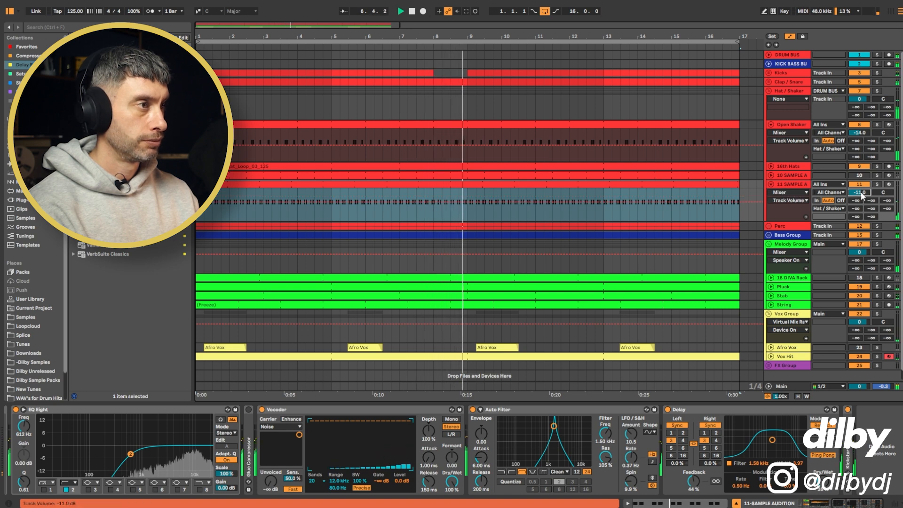
click(794, 185)
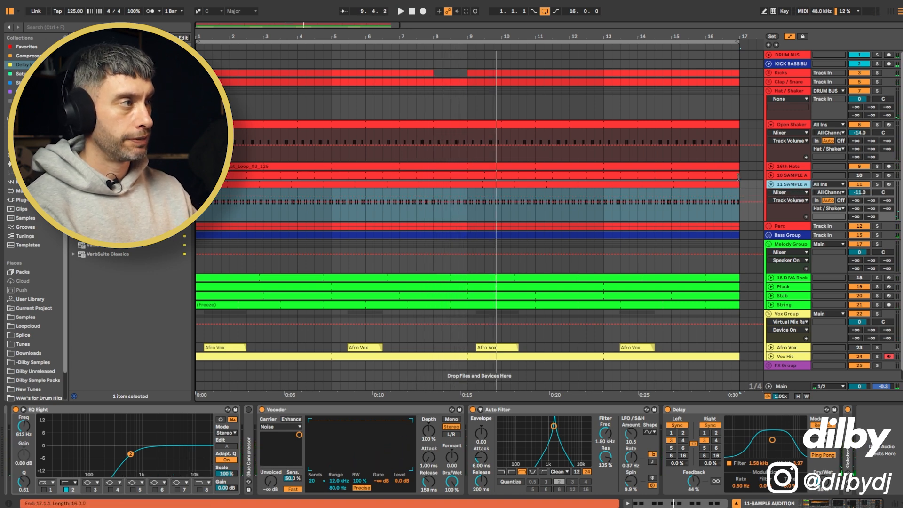
drag(741, 177, 474, 203)
key(space)
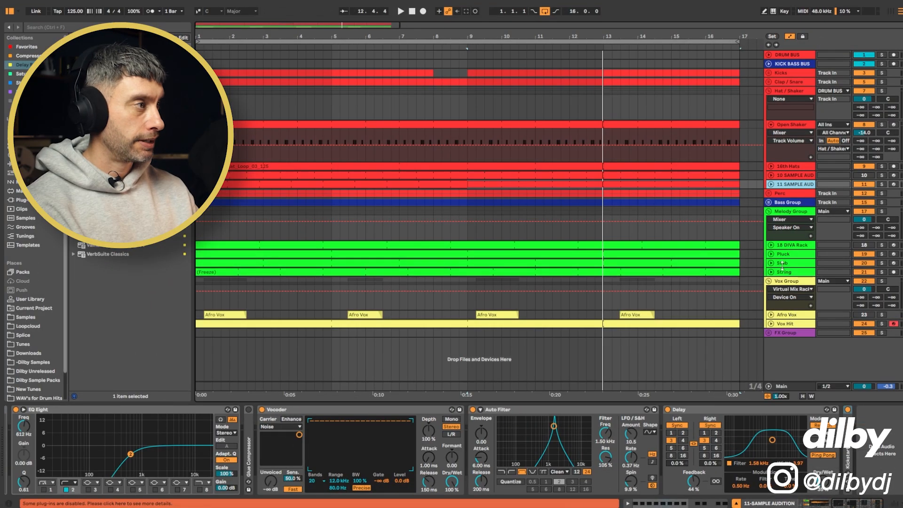
Step: Add the Pitch Drift plug-in to the end of the String track's device chain and deactivate it
click(785, 273)
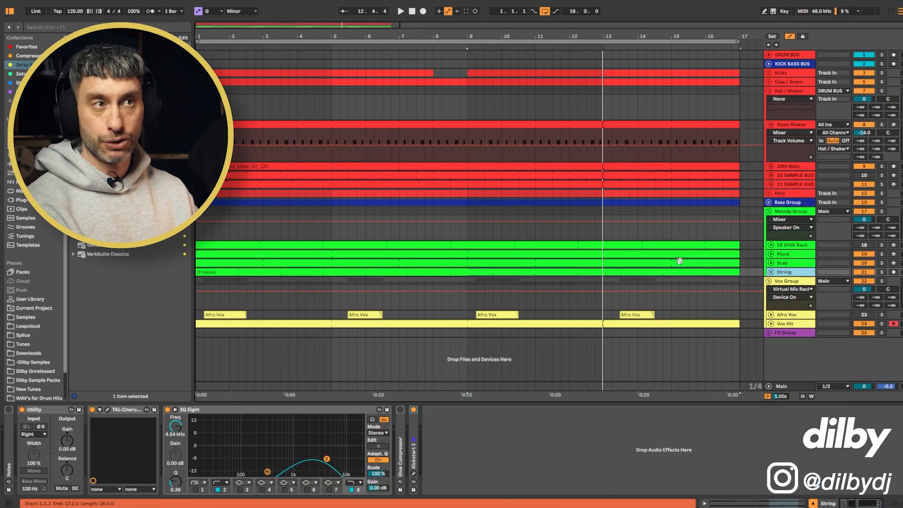
key(ctrl+f)
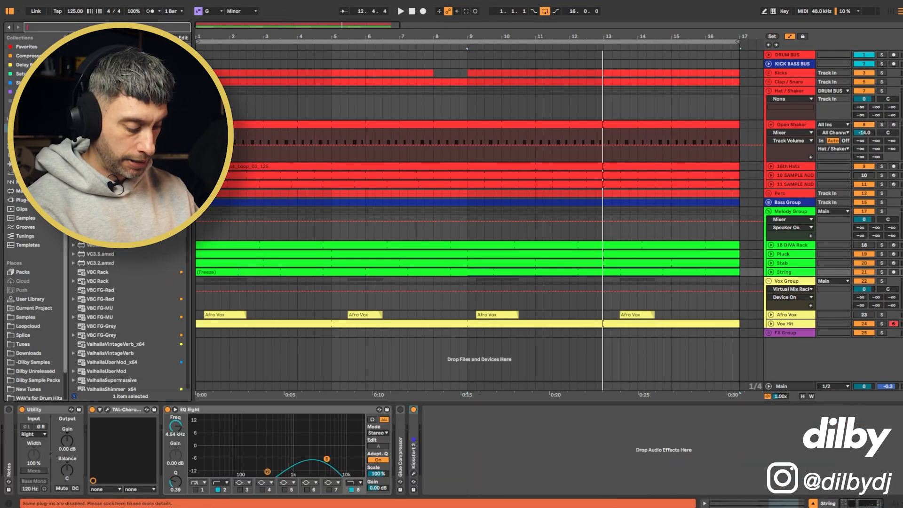
text(pl)
text(tch)
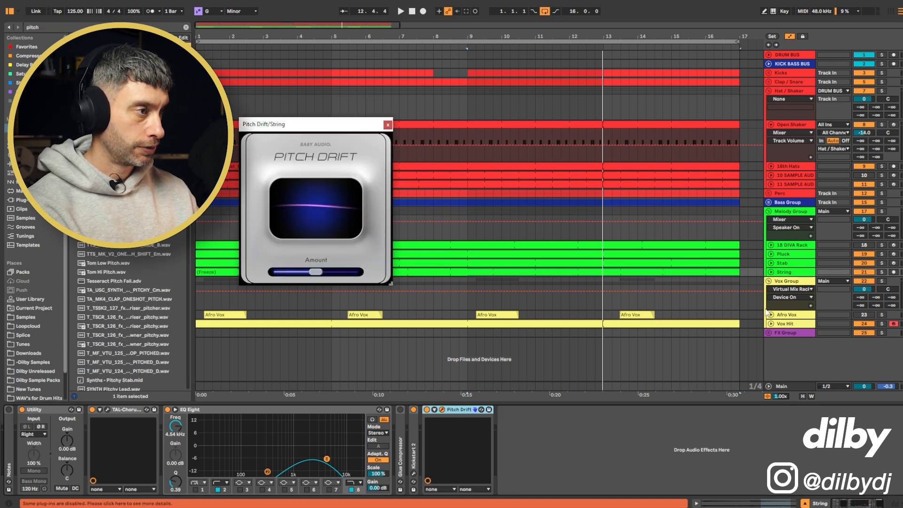
click(428, 411)
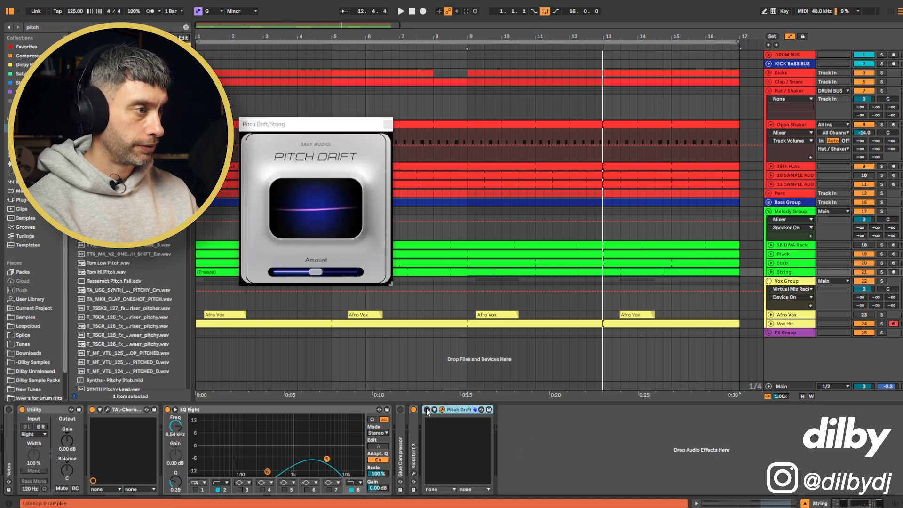
Step: Solo the String track and widen its EQ Eight during playback, raising the high cut and lowering the low cut to 184 Hz
click(882, 272)
key(space)
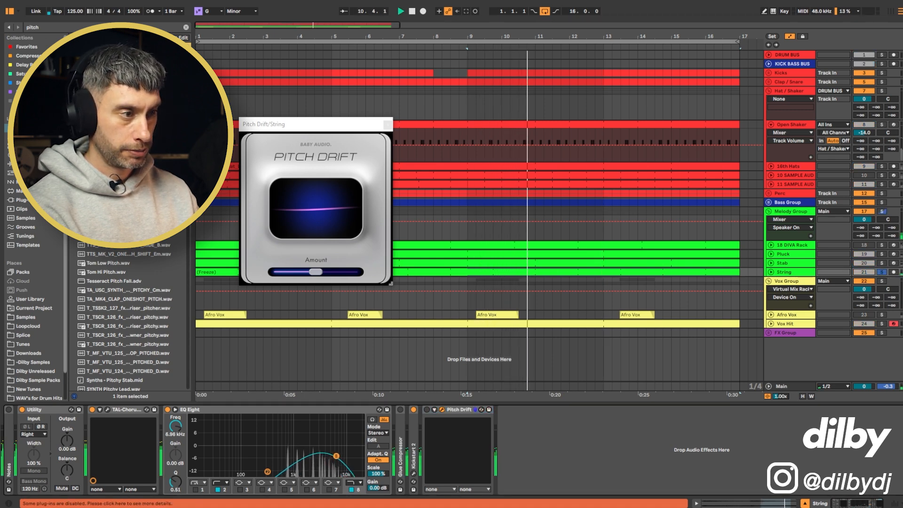
drag(267, 471, 256, 471)
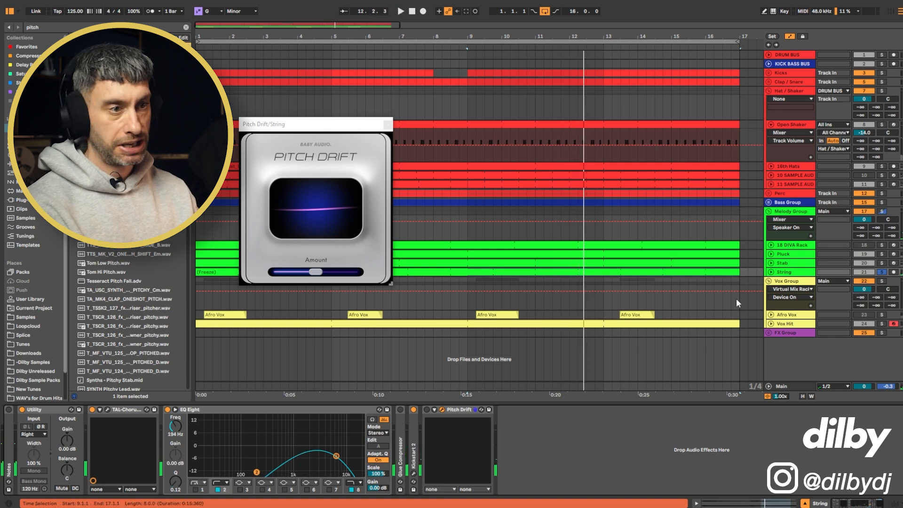
Step: Play the soloed String track while toggling its TAL-Chorus, with Pitch Drift kept bypassed
click(93, 409)
key(space)
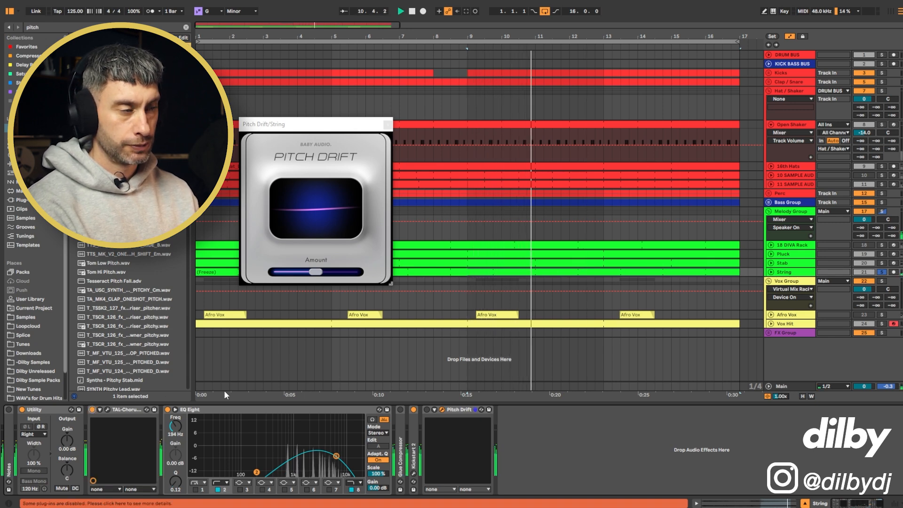
key(space)
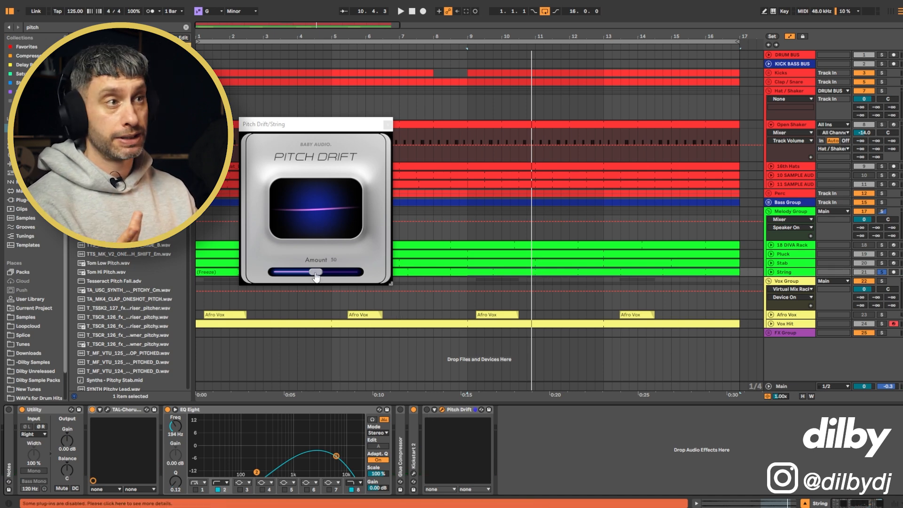
Step: Raise Pitch Drift's speed to 99 and its amount to the maximum on the String track
drag(345, 127, 640, 153)
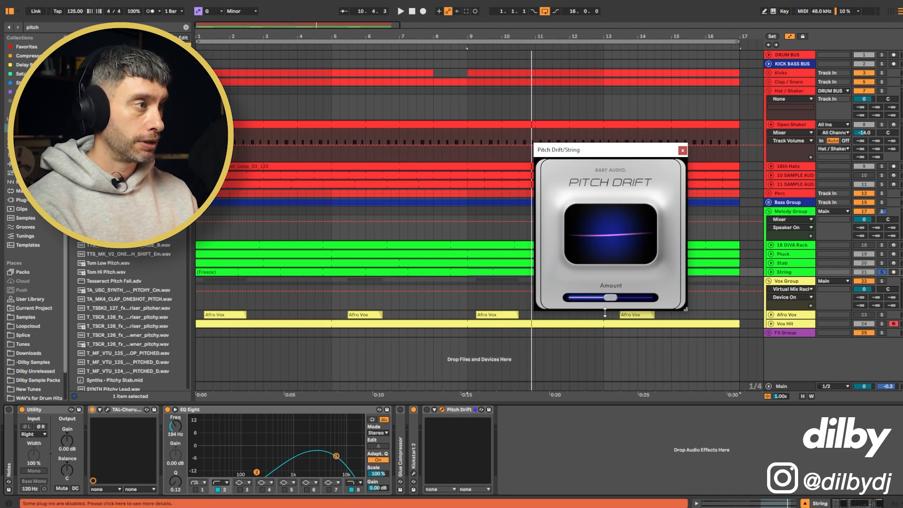
mouse_move(614, 235)
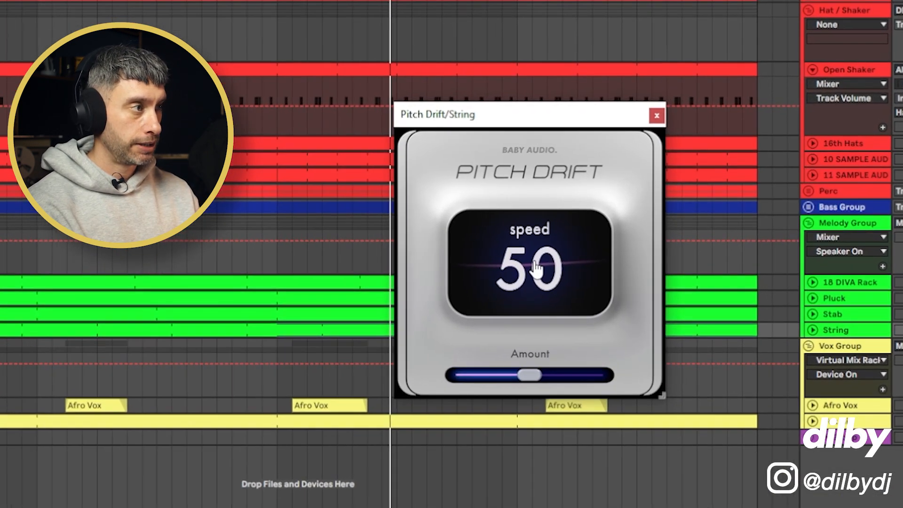
drag(536, 268, 559, 66)
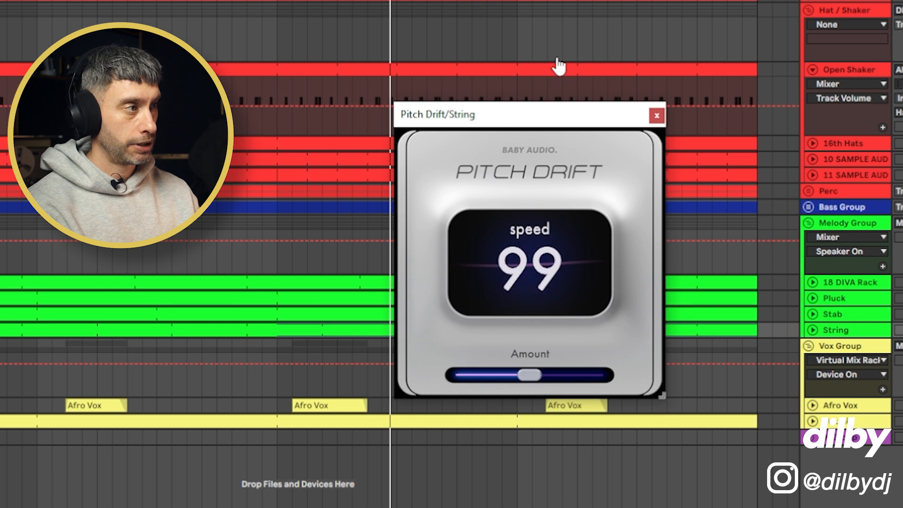
drag(554, 371, 699, 373)
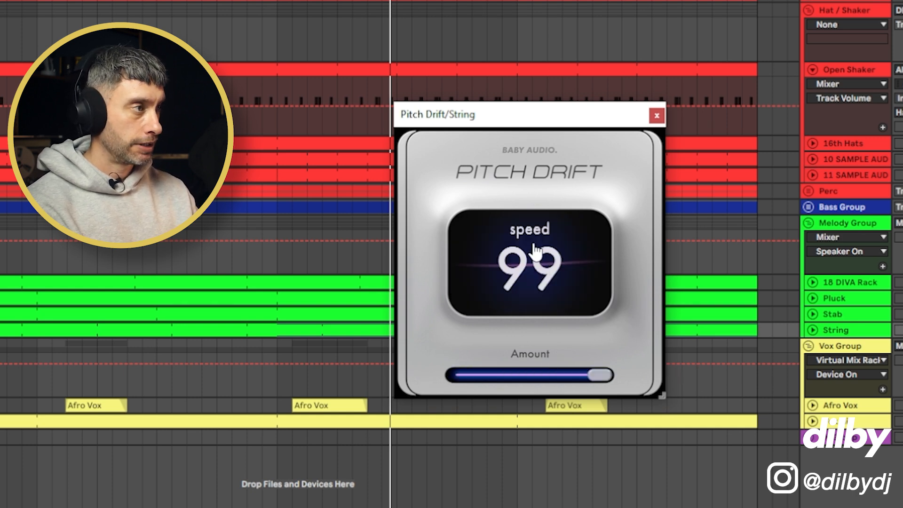
drag(510, 113, 375, 108)
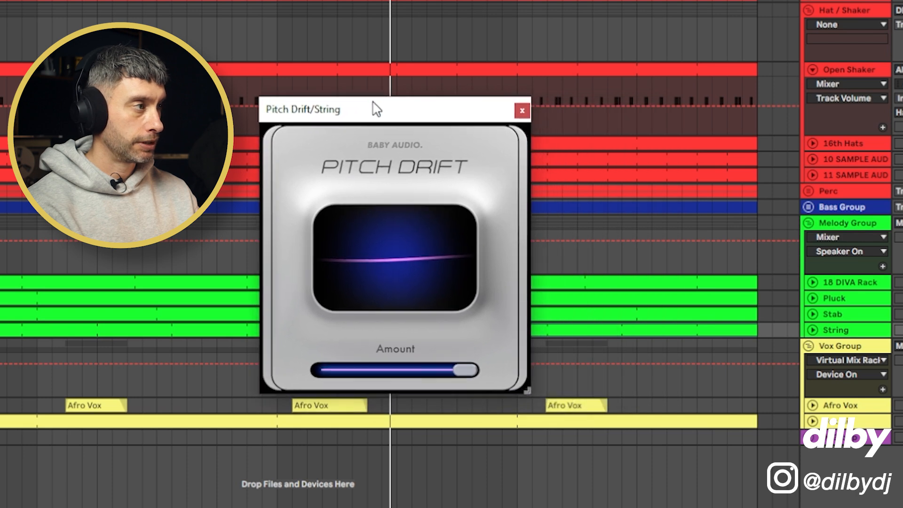
Step: Play the String track while sweeping Pitch Drift's speed down, and return both speed and amount to 50
mouse_move(388, 296)
key(space)
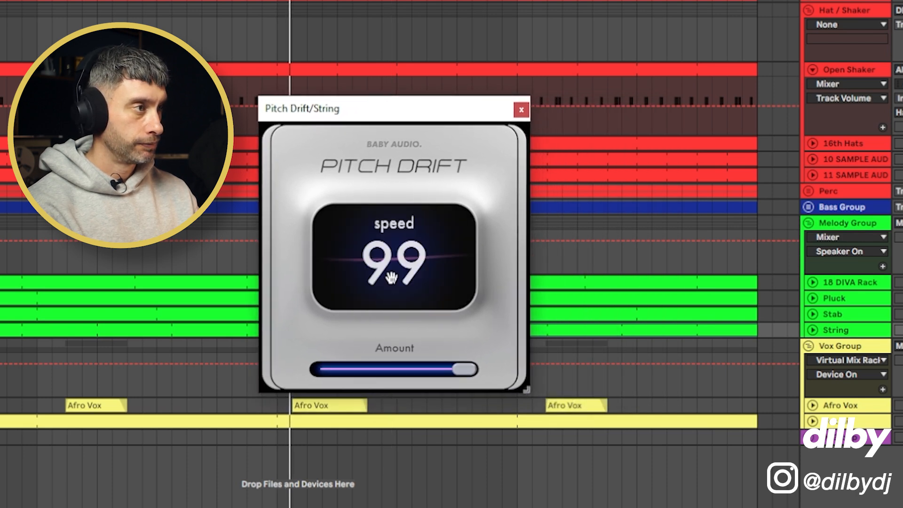
drag(392, 277, 400, 503)
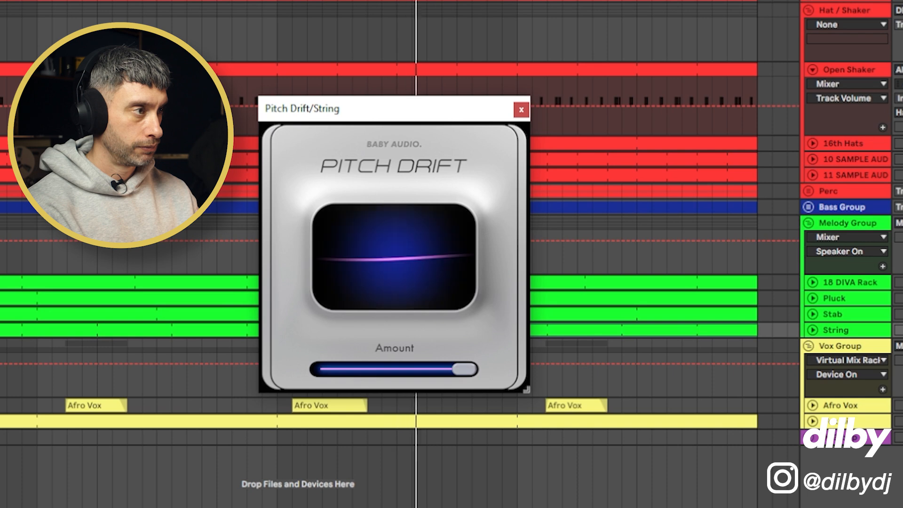
drag(393, 252, 388, 126)
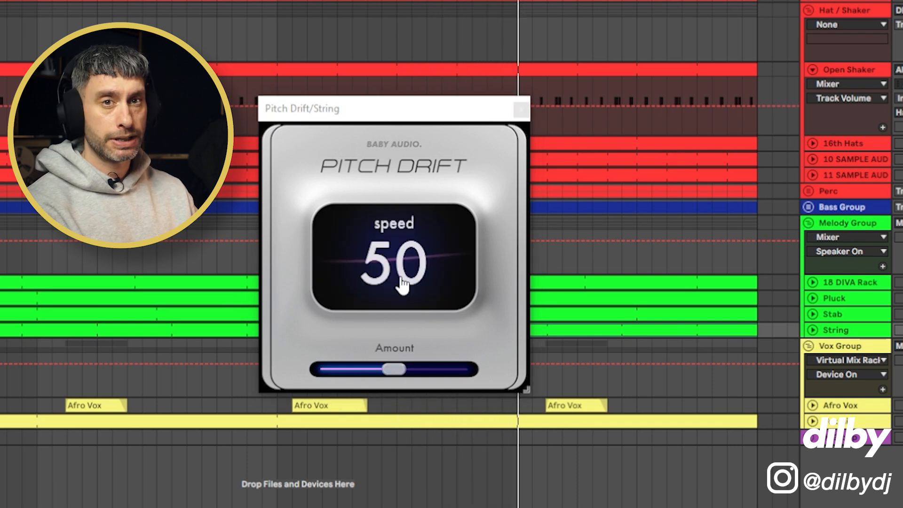
Step: Set Pitch Drift's amount to 100 and audition the String track at speeds of 99 and 10
mouse_move(397, 370)
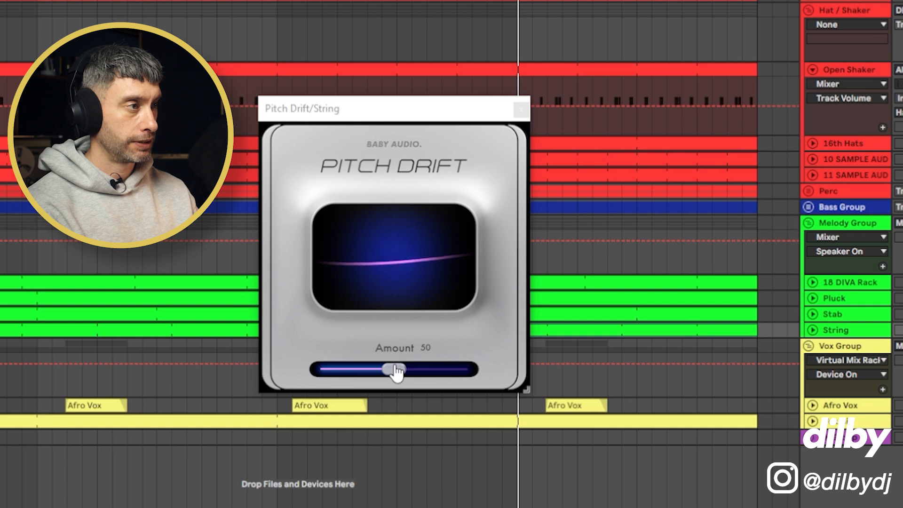
drag(396, 371, 586, 348)
mouse_move(394, 281)
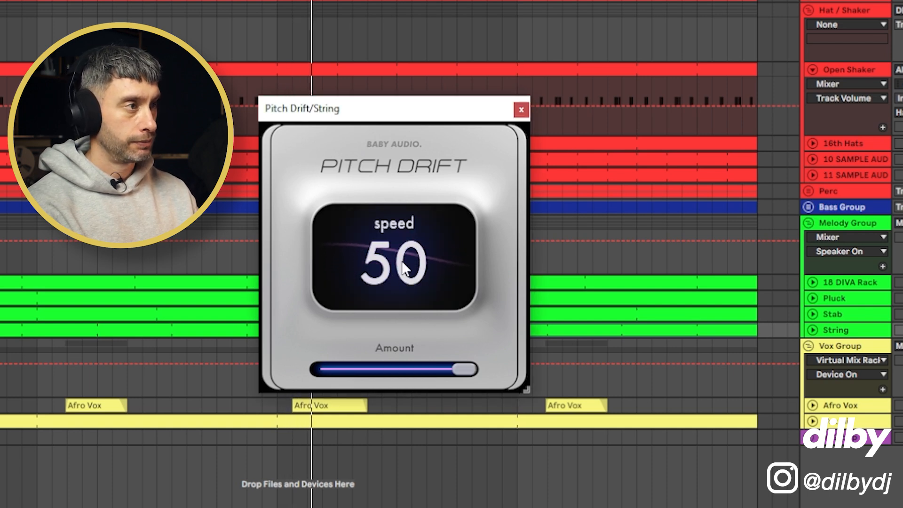
drag(402, 262, 406, 142)
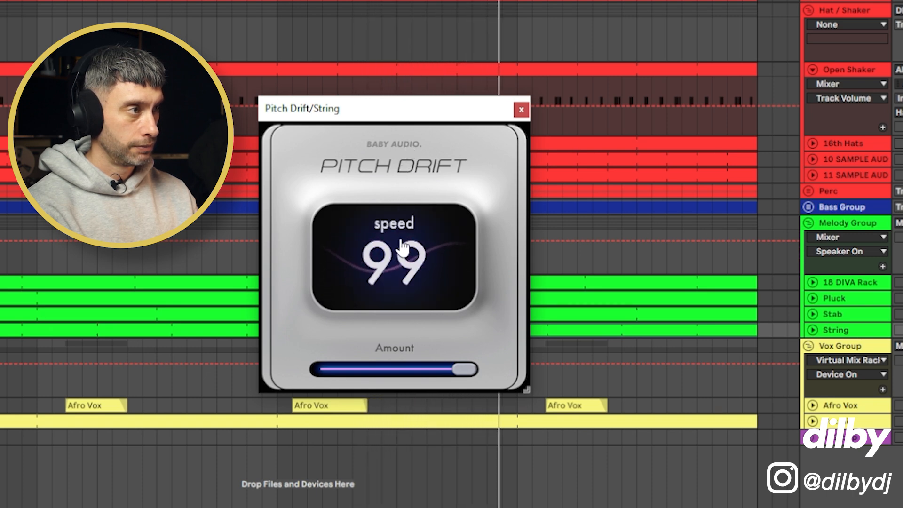
drag(399, 244, 385, 409)
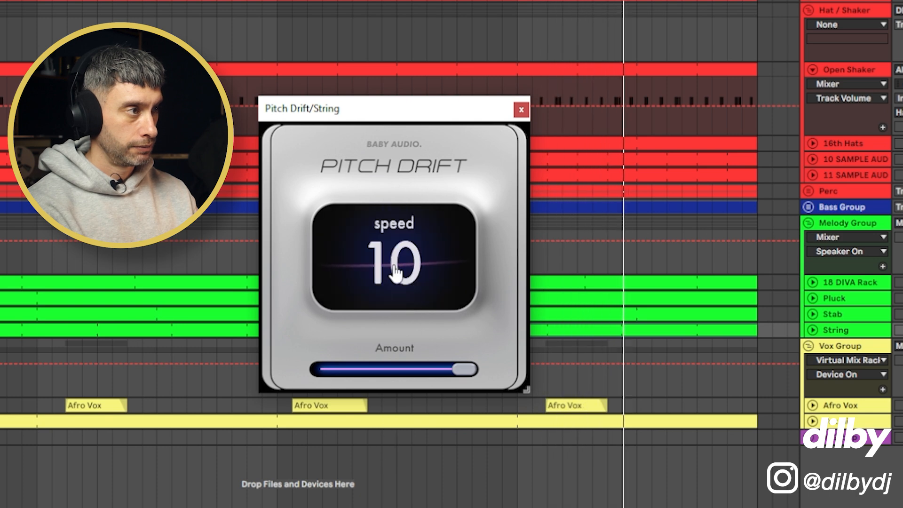
drag(394, 272, 396, 224)
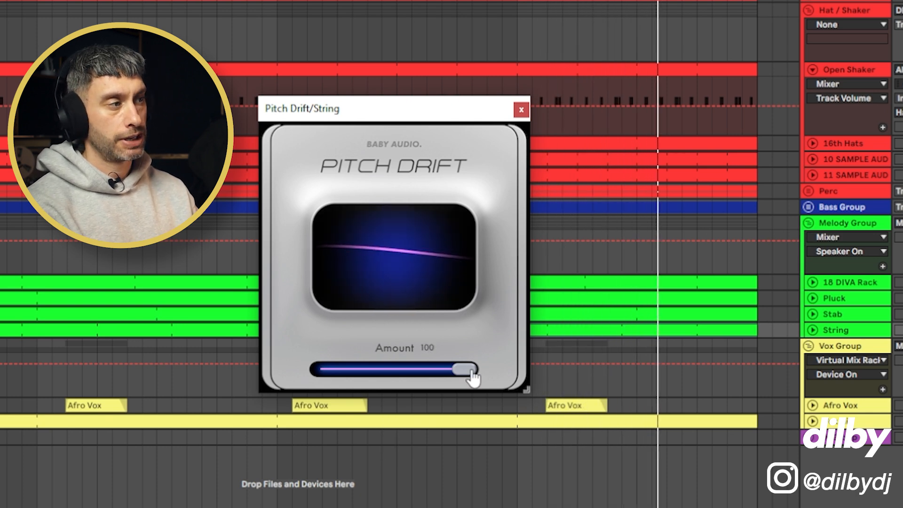
Step: Reduce Pitch Drift's amount to about 49 and fine-tune its speed
drag(472, 376, 399, 376)
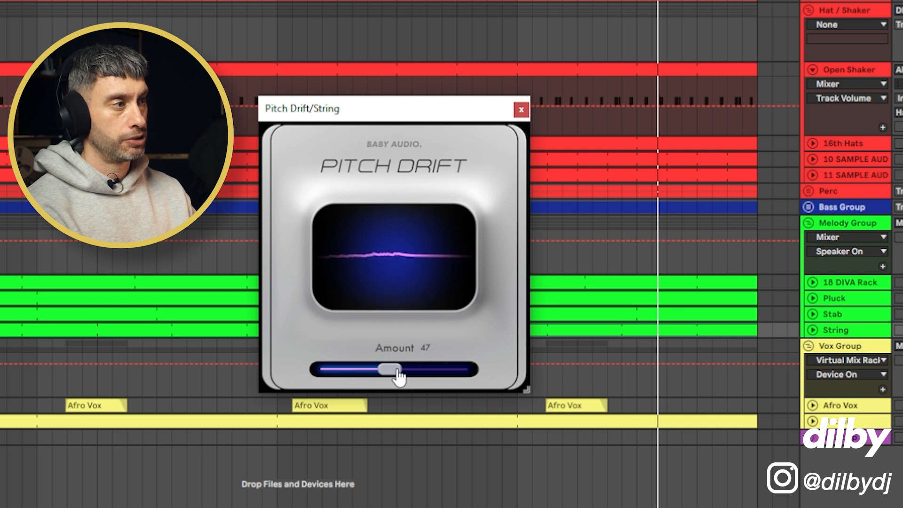
drag(463, 112, 373, 115)
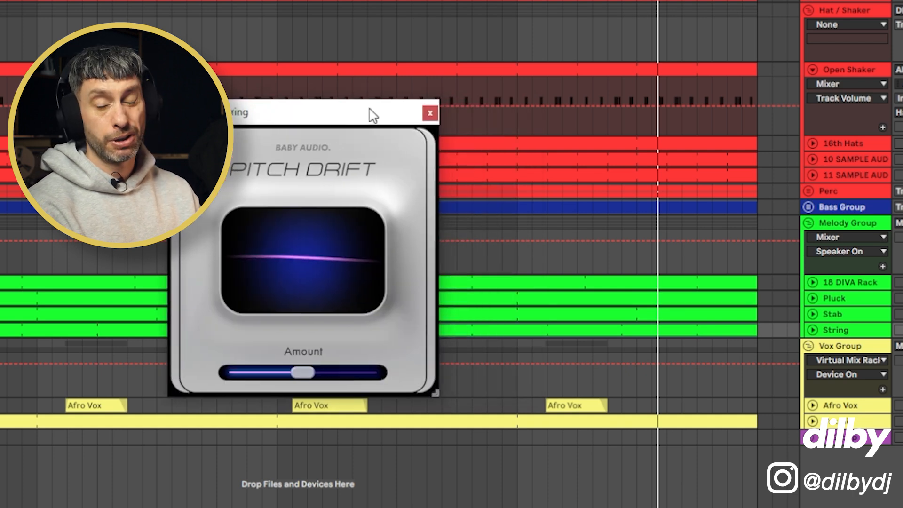
mouse_move(286, 272)
drag(285, 273, 286, 254)
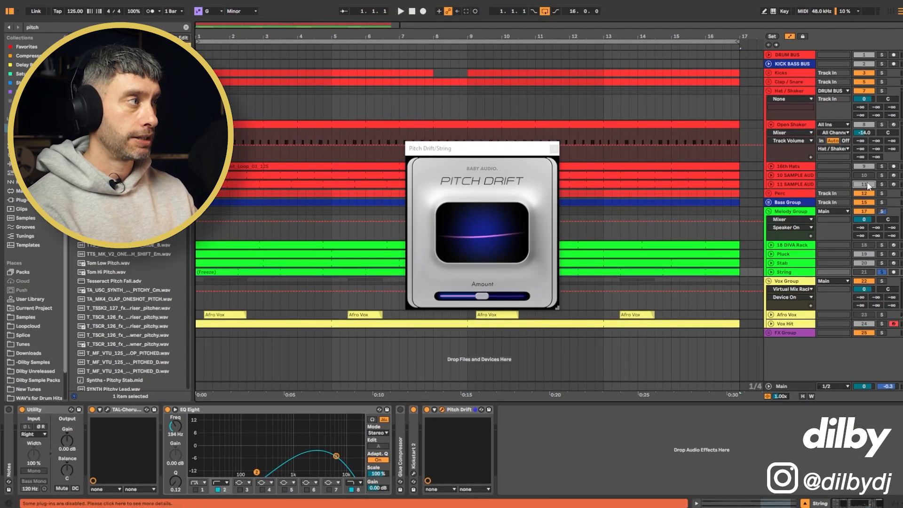
Step: Unsolo the String track and compare the full mix with Pitch Drift switched off and back on
key(space)
click(868, 273)
click(881, 272)
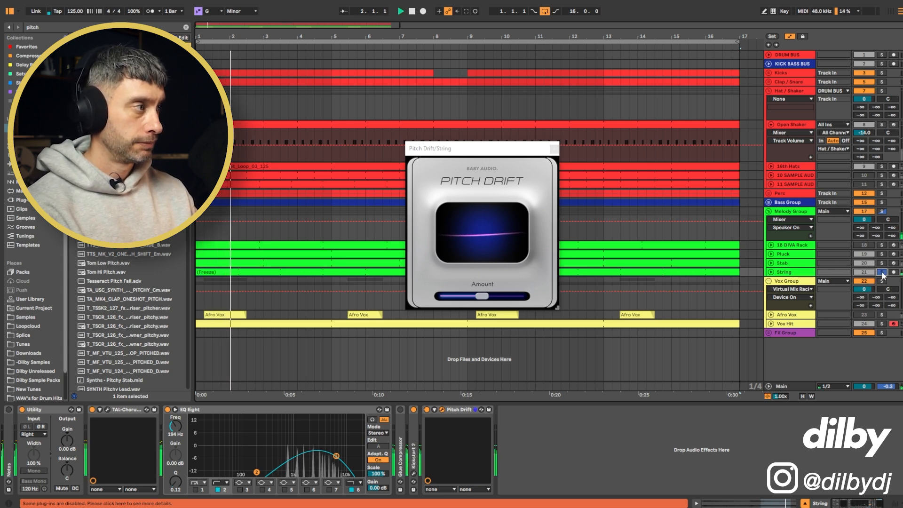
click(426, 409)
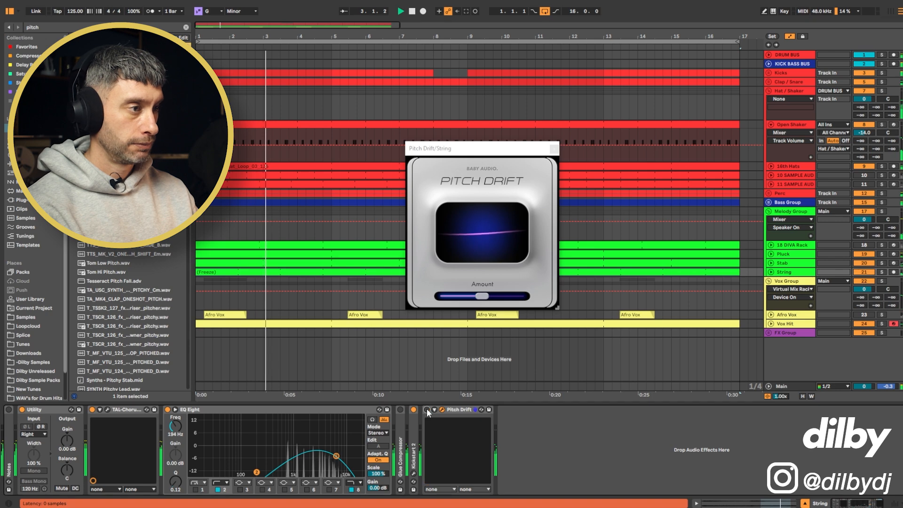
click(426, 409)
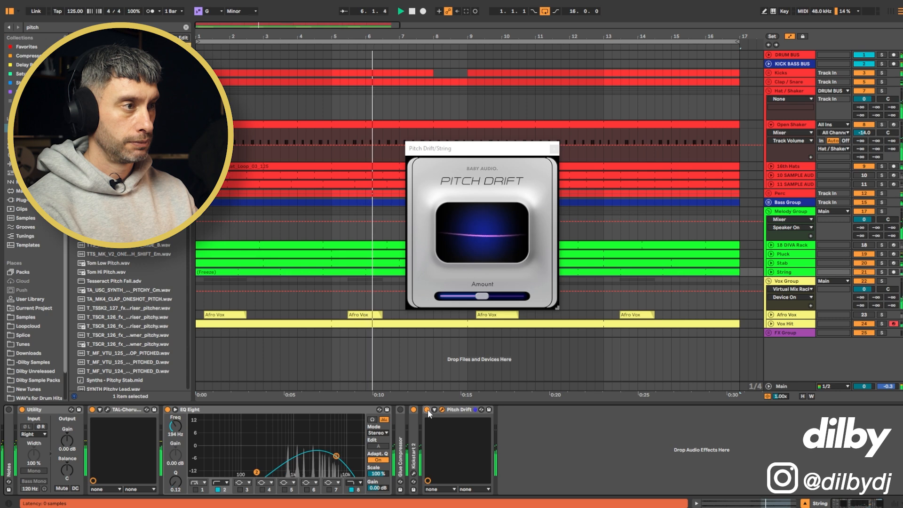
key(space)
Step: Reactivate the 10 SAMPLE AUDITION track, unfold it and set its volume to about -16.2 dB during playback
click(797, 175)
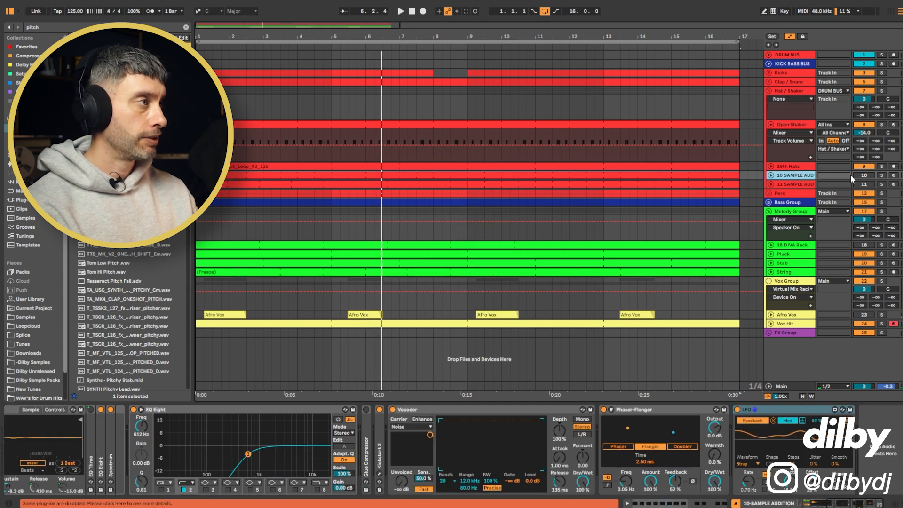
click(864, 175)
key(space)
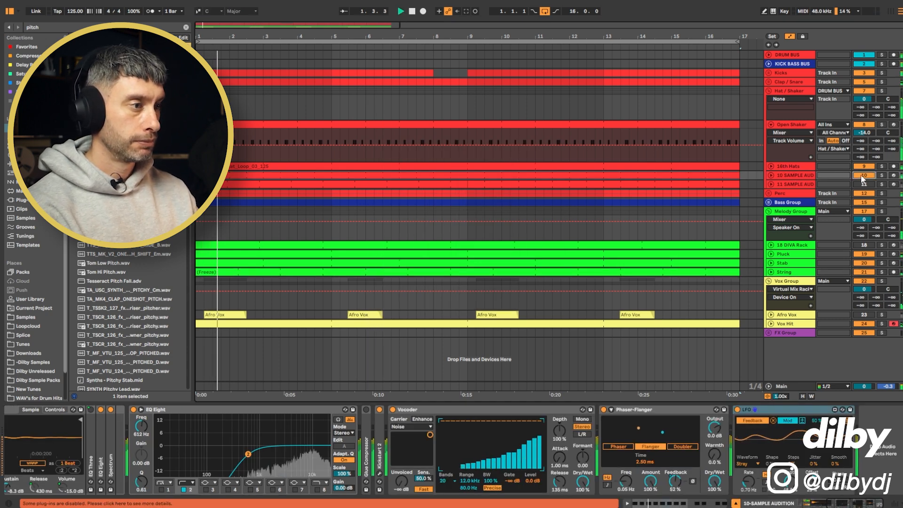
click(771, 174)
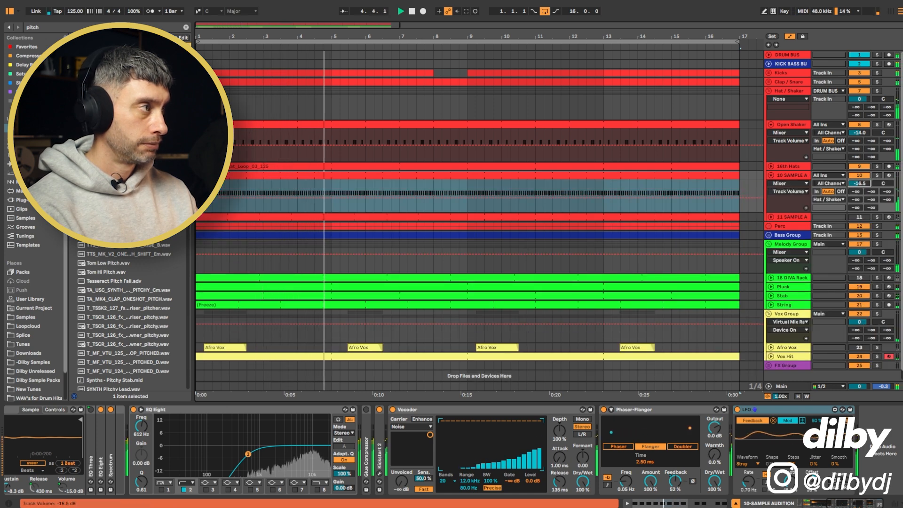
Step: Activate the 18 DIVA Rack and Afro Vox tracks and play the full arrangement
click(788, 278)
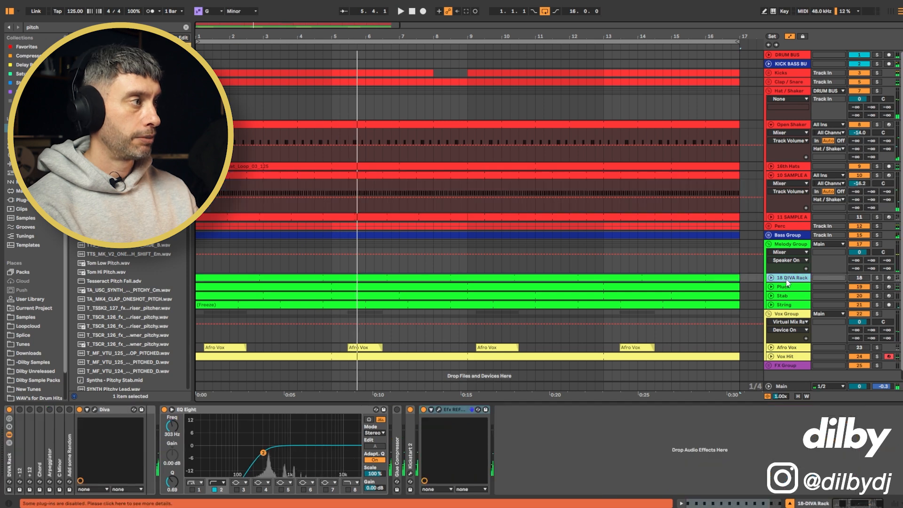
click(860, 278)
key(space)
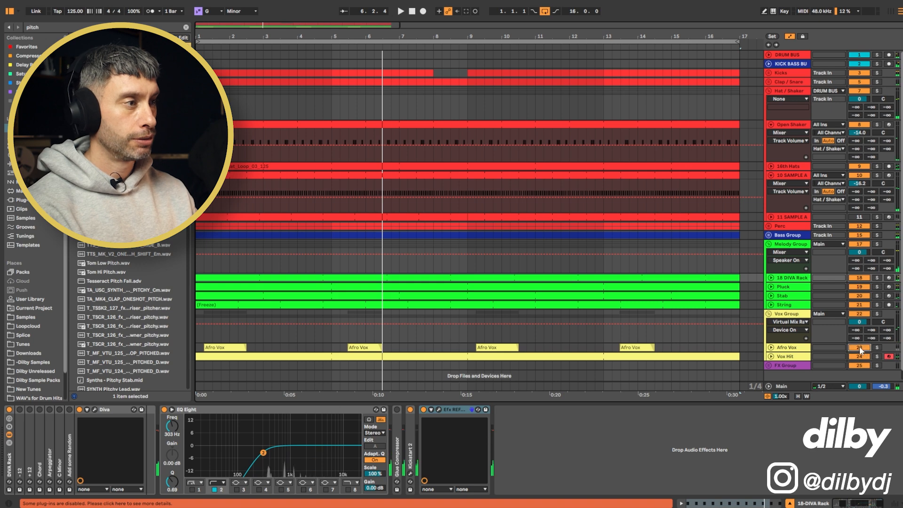
key(space)
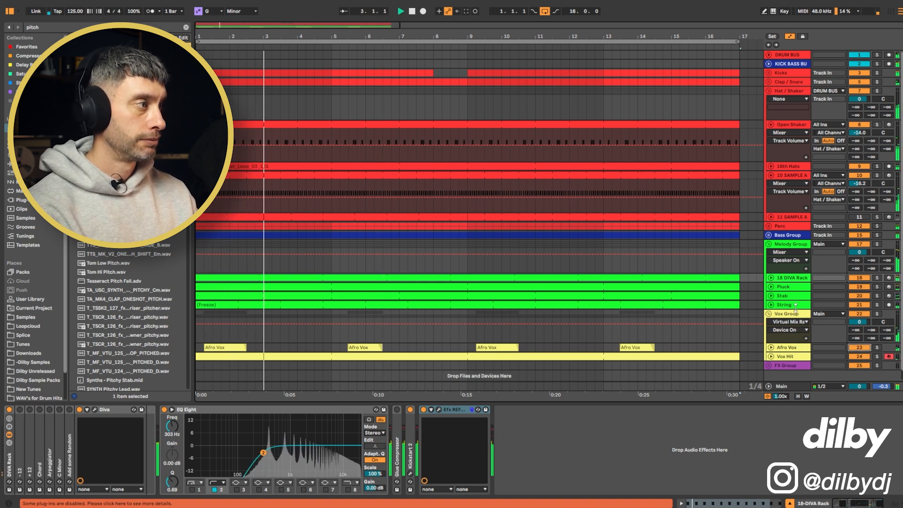
Step: Slightly lower Pitch Drift's amount on the String track and set the 10 SAMPLE AUDITION volume to -20.3 dB
click(794, 305)
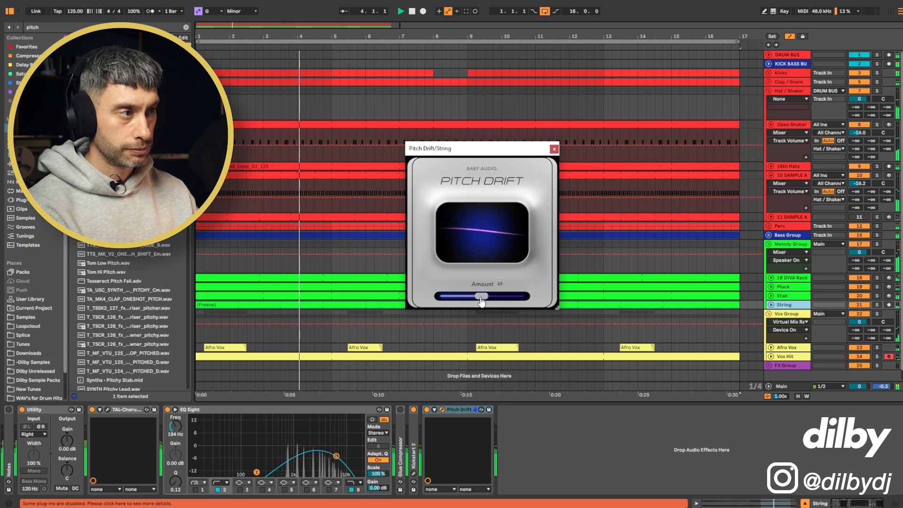
drag(481, 301, 474, 302)
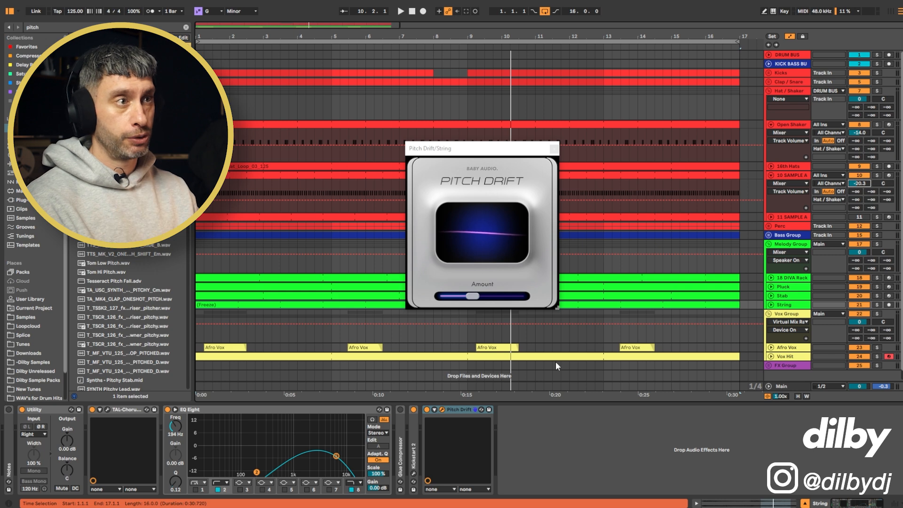
click(584, 450)
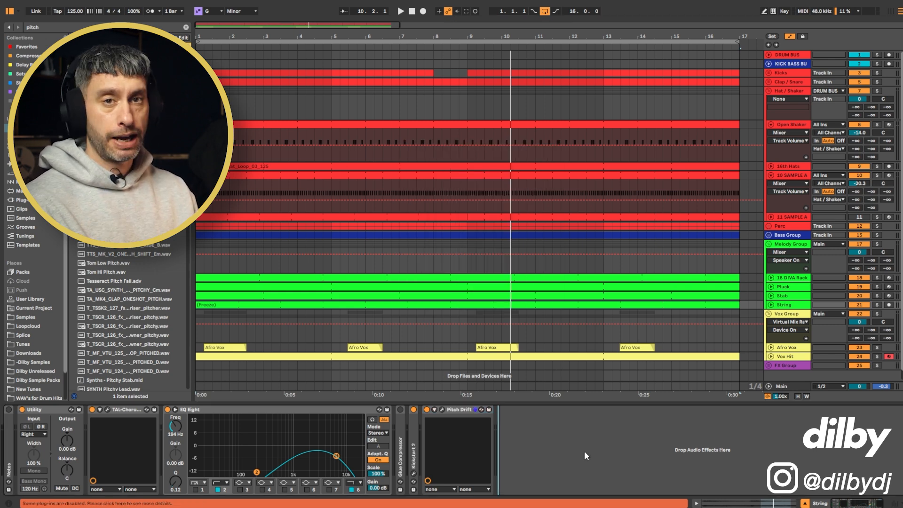